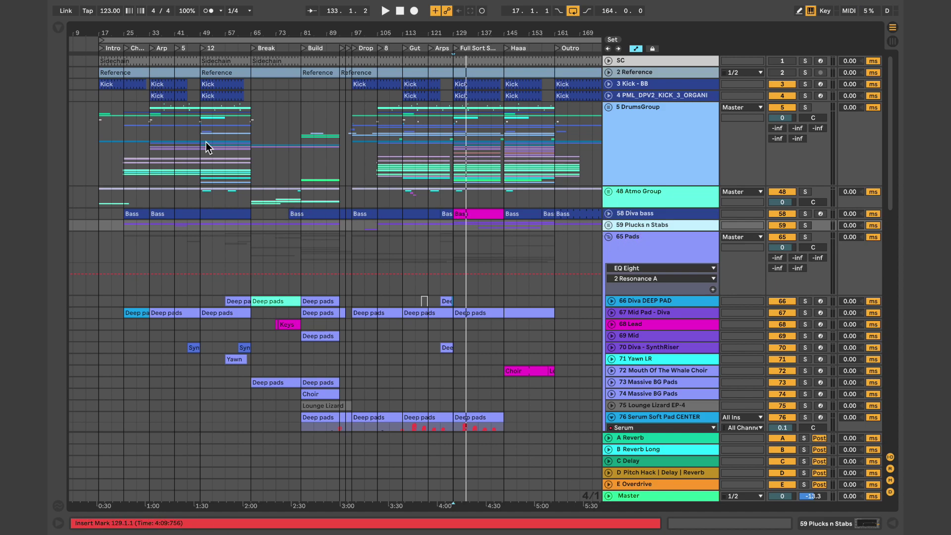
# Step: Start playback from bar 65 and collapse the 65 Pads and 81 Arps groups
pyautogui.click(254, 106)
pyautogui.press('space')
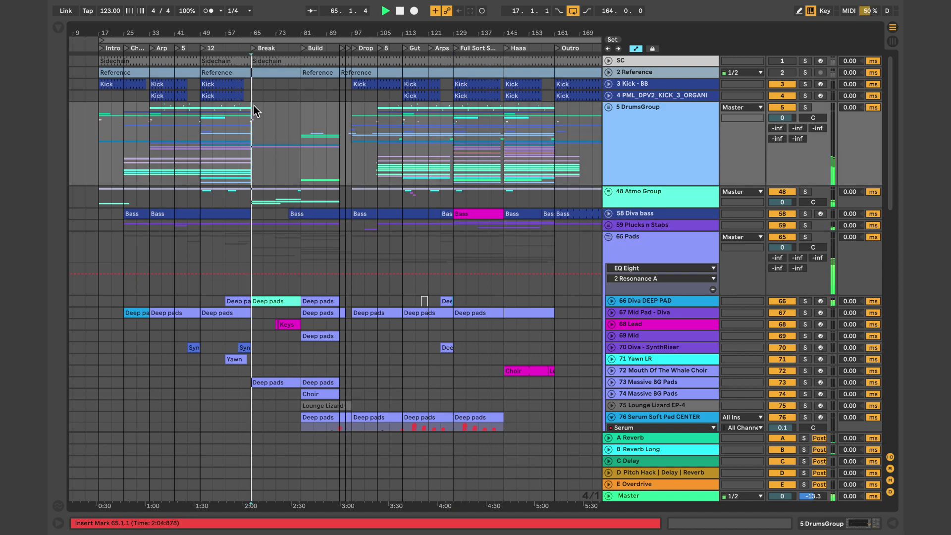
pyautogui.click(607, 236)
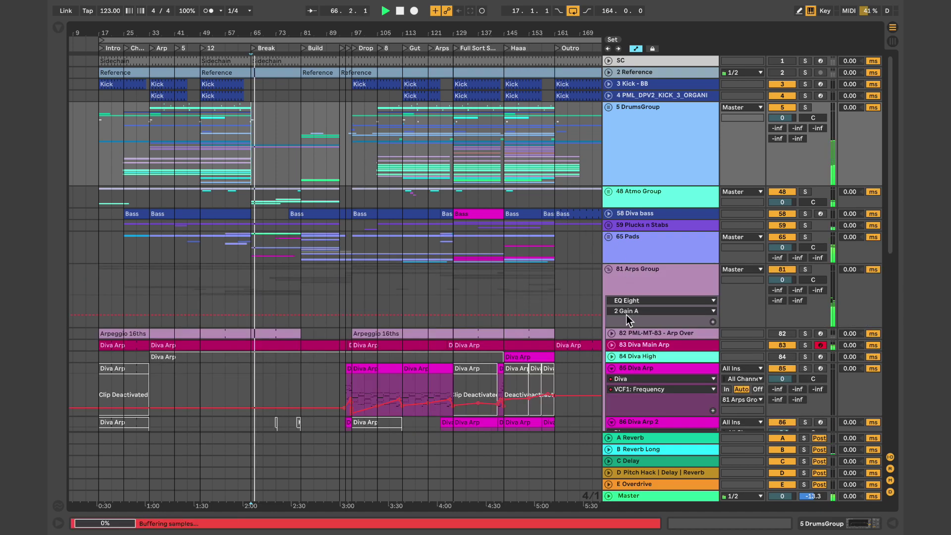
pyautogui.click(609, 269)
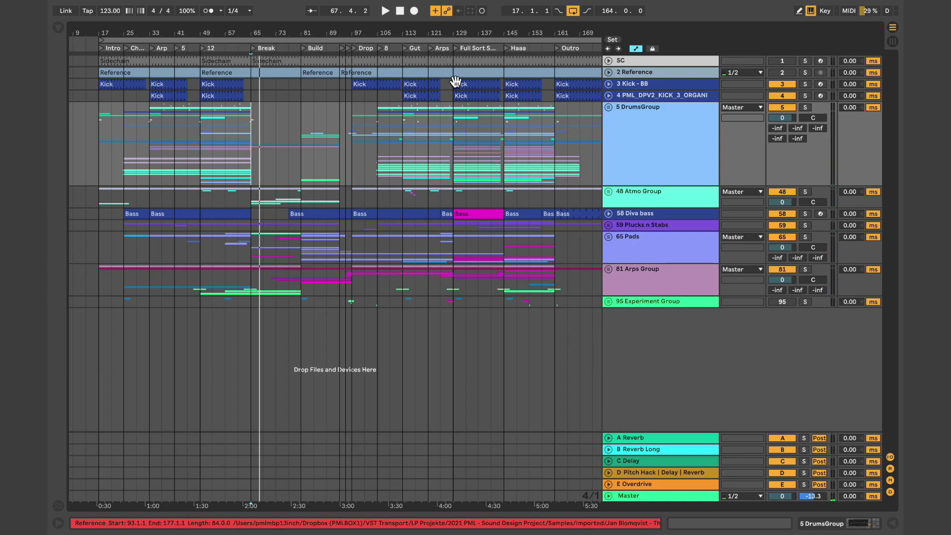
# Step: Play from the Full Sort Synths locator and expand the Arps and Pads groups
pyautogui.click(456, 49)
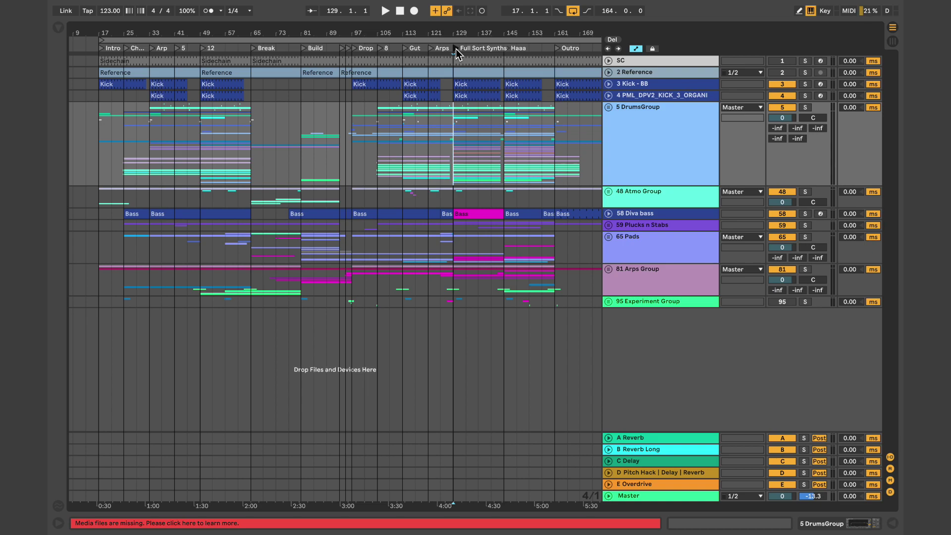
pyautogui.press('space')
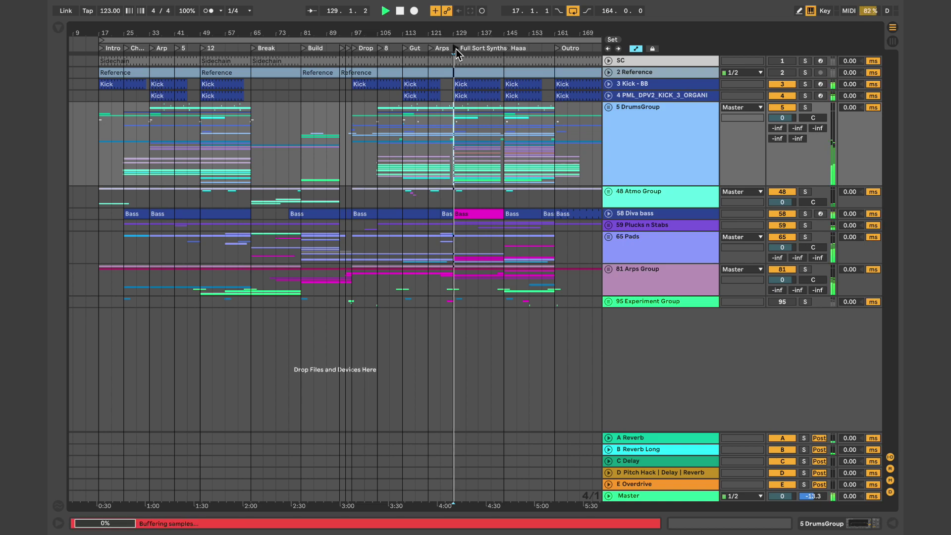
pyautogui.click(609, 270)
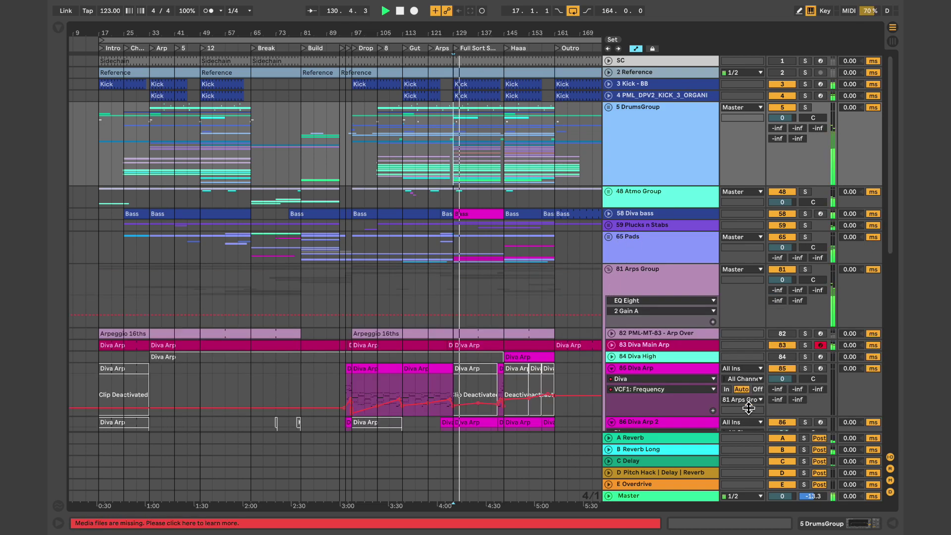
pyautogui.click(609, 236)
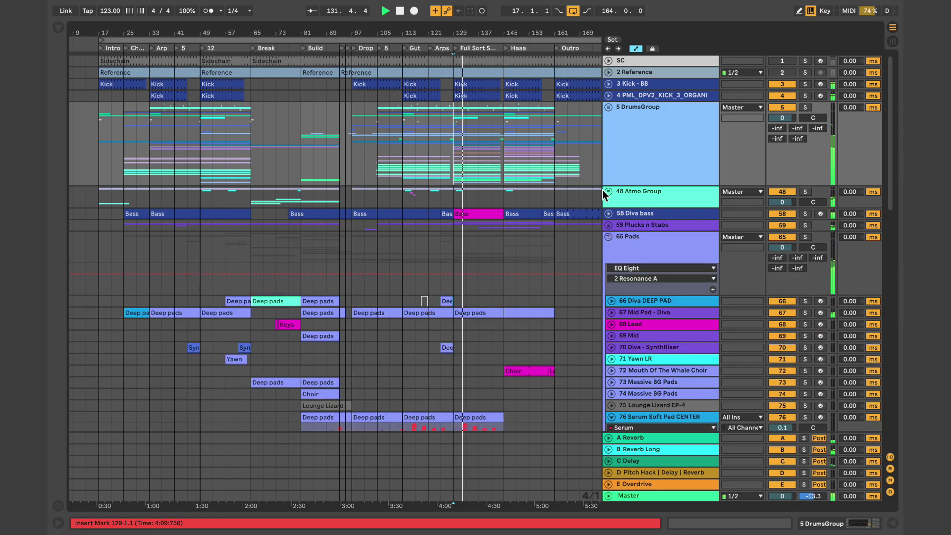
# Step: Unfold track 83 Diva Main Arp to reveal its automation lane and devices
pyautogui.scroll(-5, 558, 254)
pyautogui.scroll(-2, 558, 255)
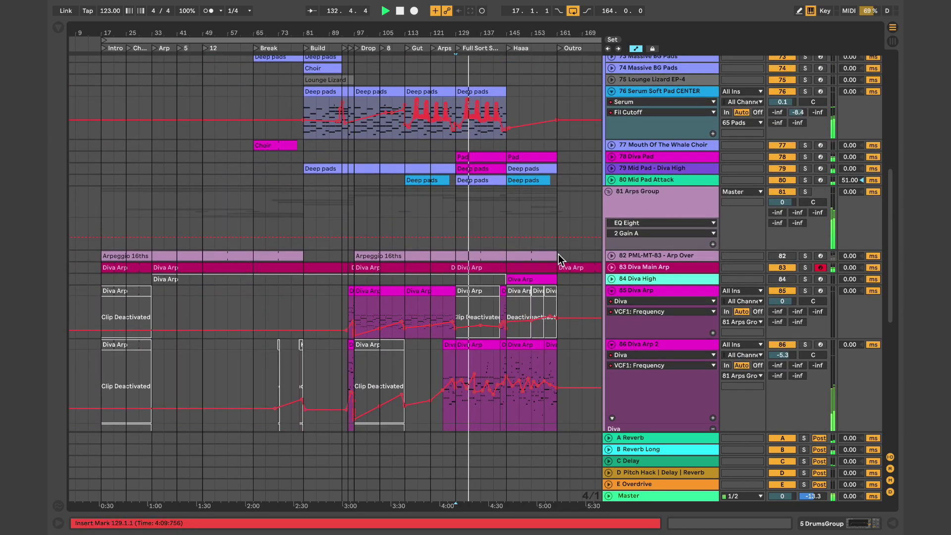
pyautogui.scroll(-1, 594, 191)
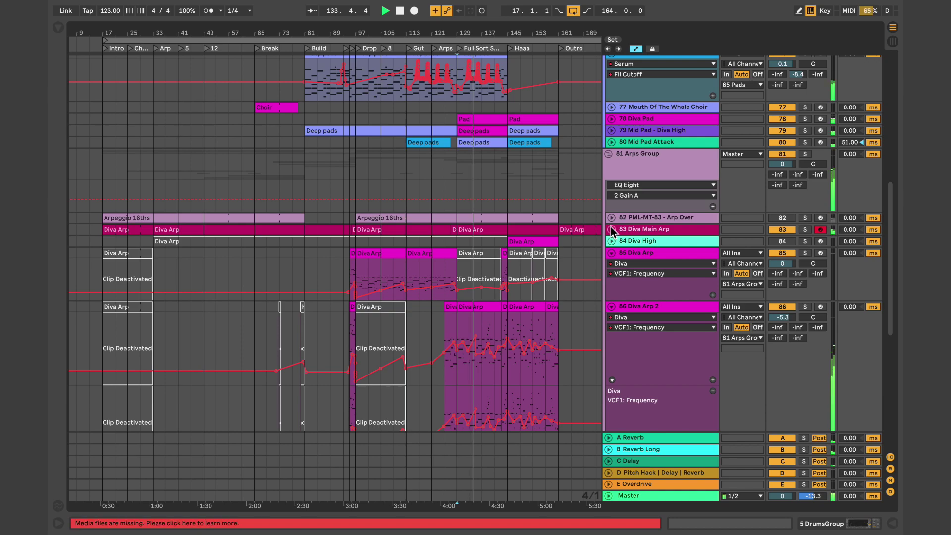
pyautogui.click(611, 229)
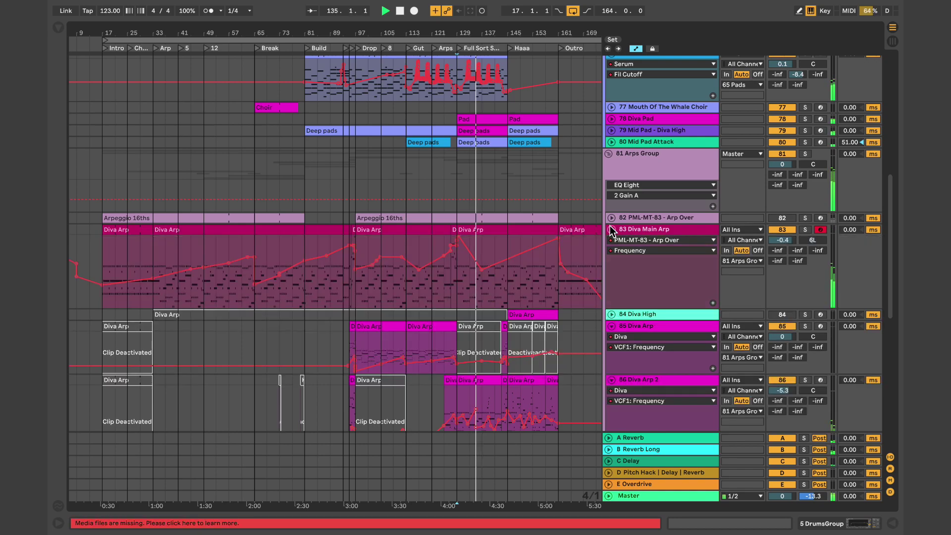
pyautogui.scroll(-1, 552, 211)
pyautogui.scroll(-2, 551, 211)
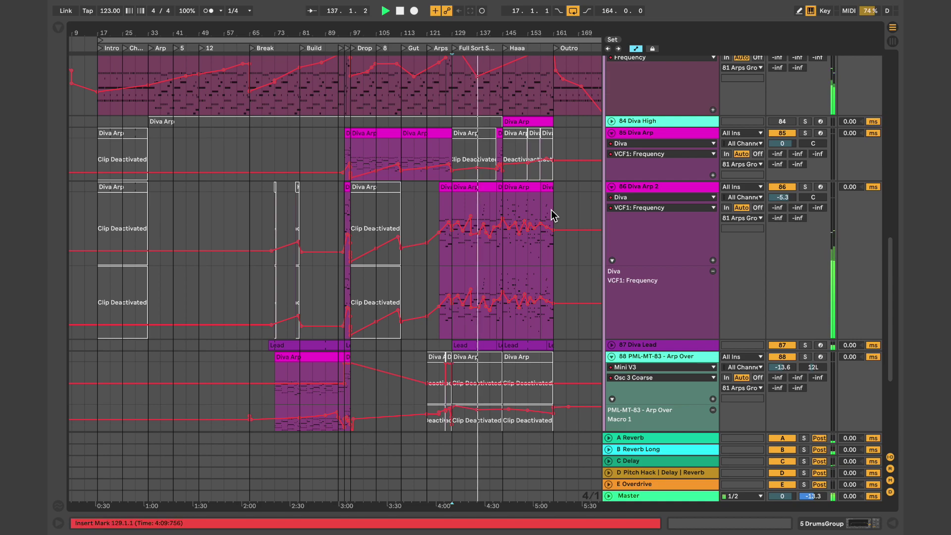
pyautogui.scroll(5, 551, 210)
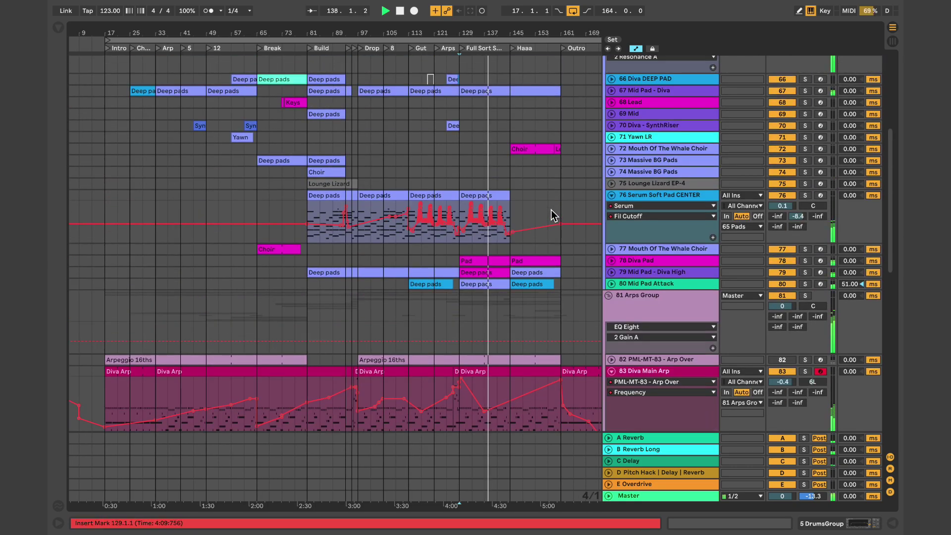
pyautogui.scroll(1, 552, 210)
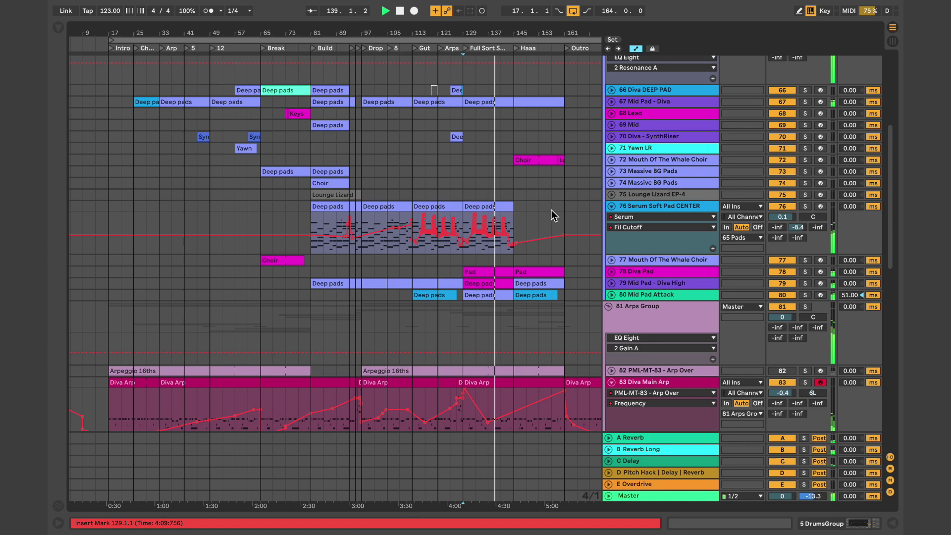
pyautogui.scroll(3, 551, 210)
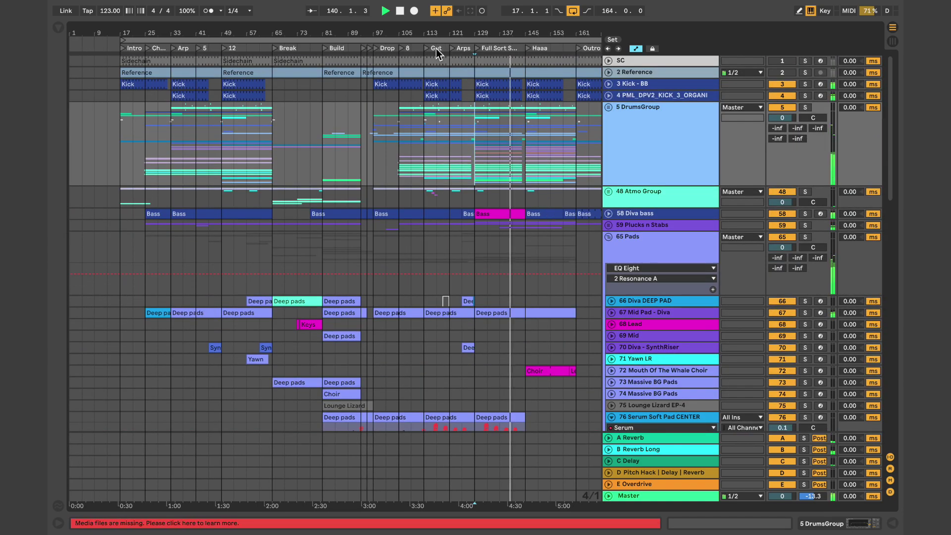
# Step: Jump playback to the Gut section and scroll through the tracks while it plays
pyautogui.click(428, 49)
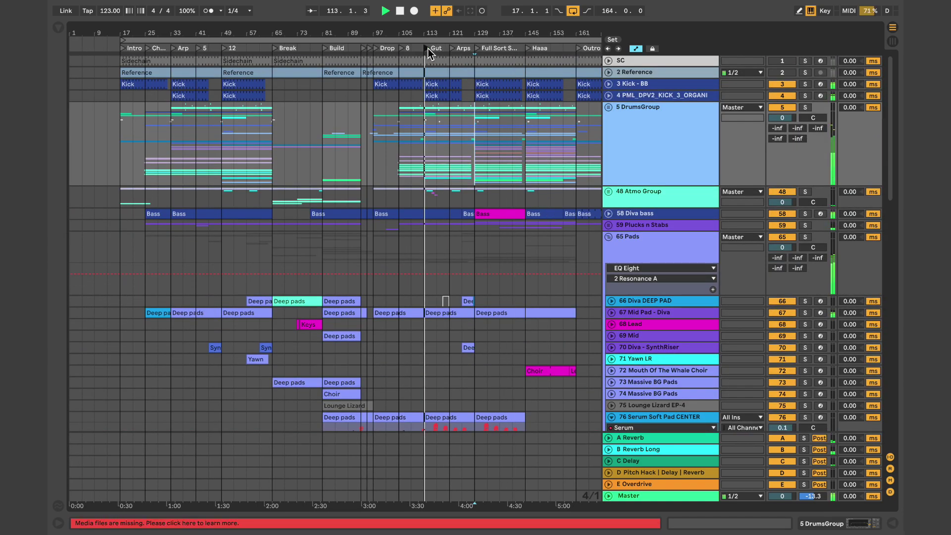
pyautogui.scroll(-3, 467, 145)
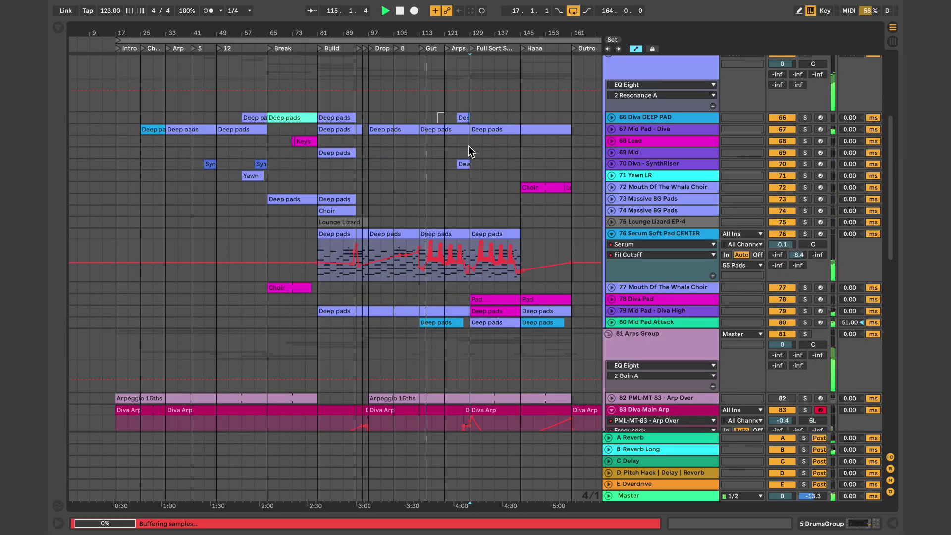
pyautogui.scroll(-5, 467, 149)
pyautogui.scroll(3, 468, 146)
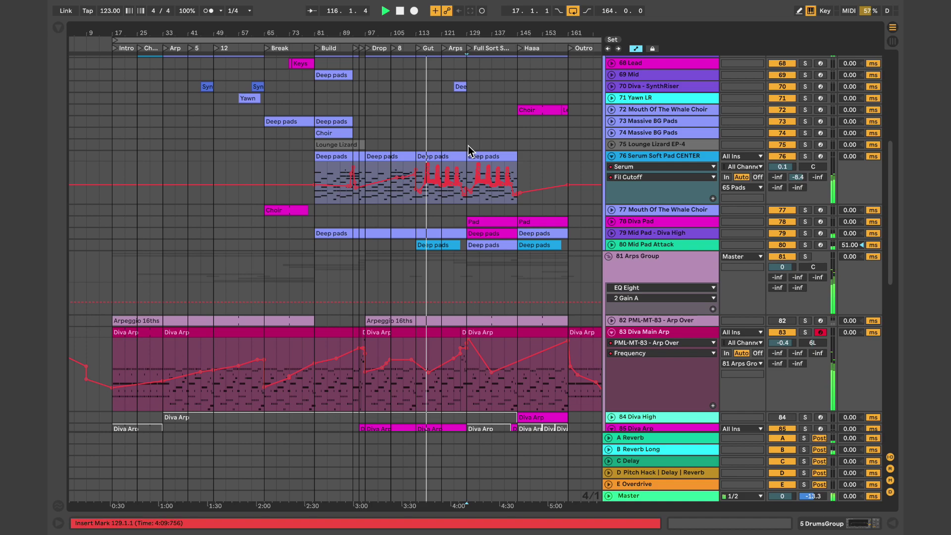
pyautogui.scroll(3, 468, 146)
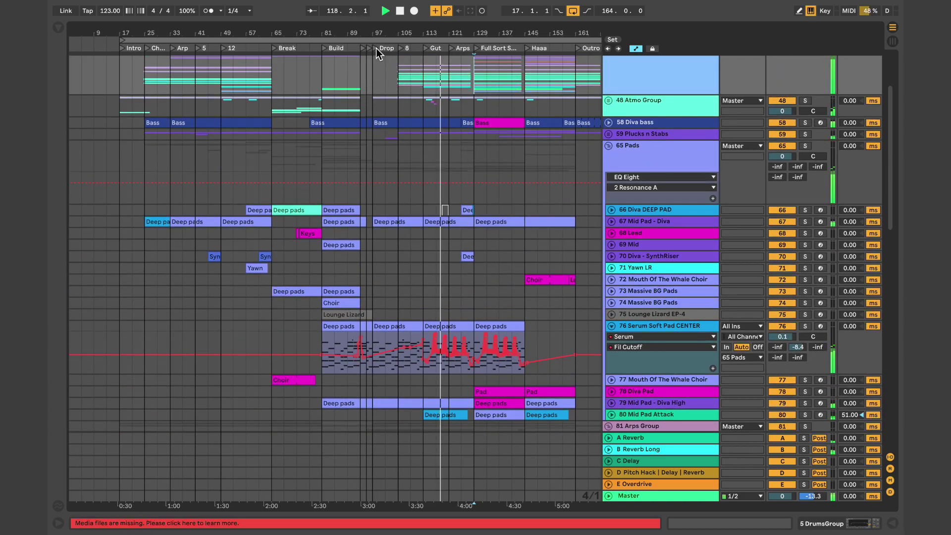
# Step: Jump playback back to the Drop section at bar 97
pyautogui.click(375, 47)
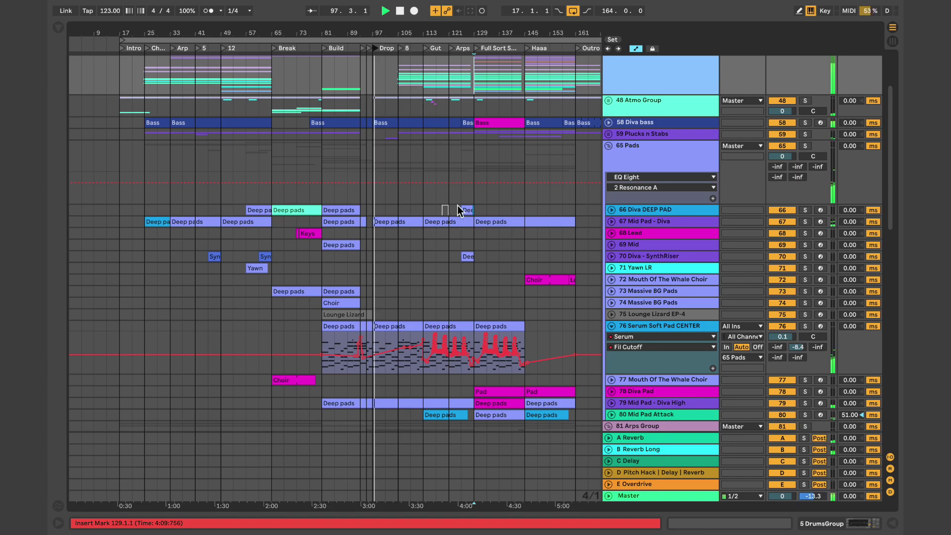
pyautogui.scroll(-3, 456, 204)
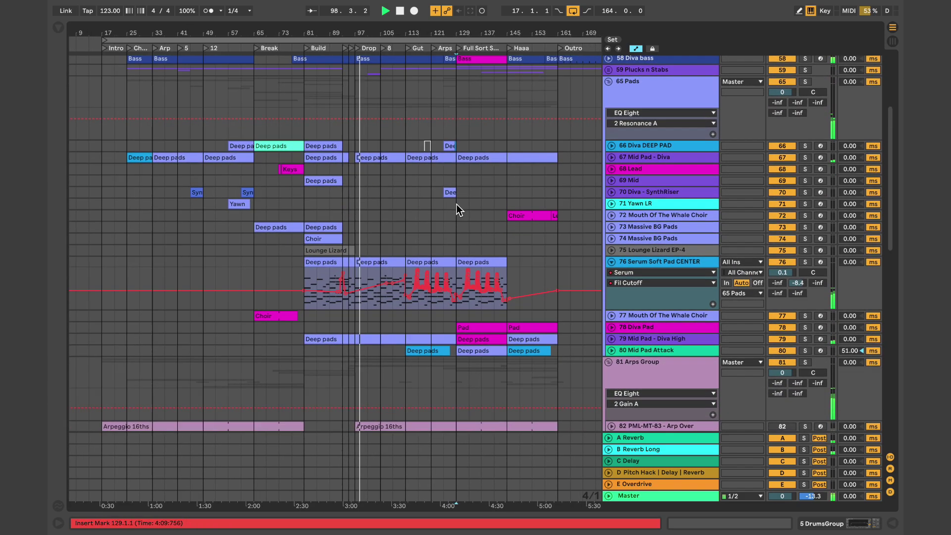
pyautogui.scroll(5, 456, 204)
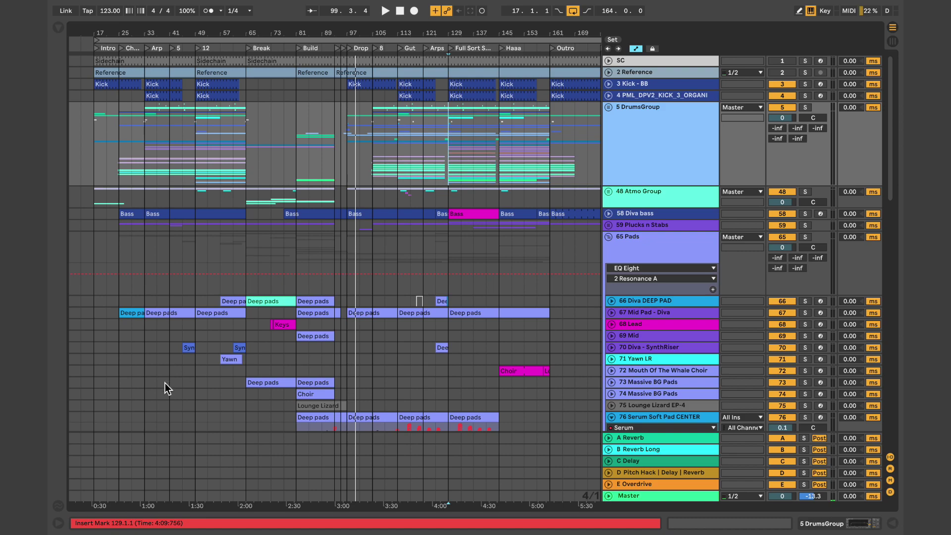
pyautogui.click(135, 524)
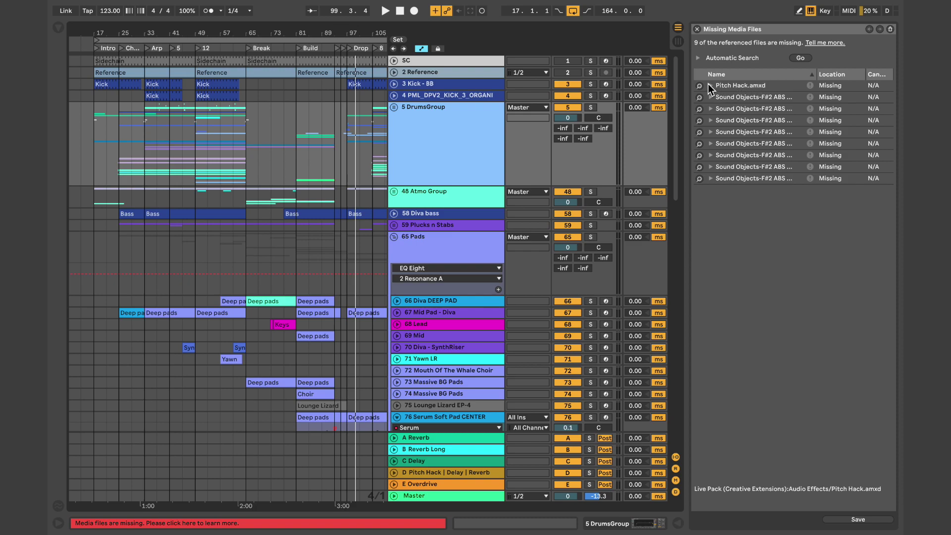
pyautogui.click(697, 29)
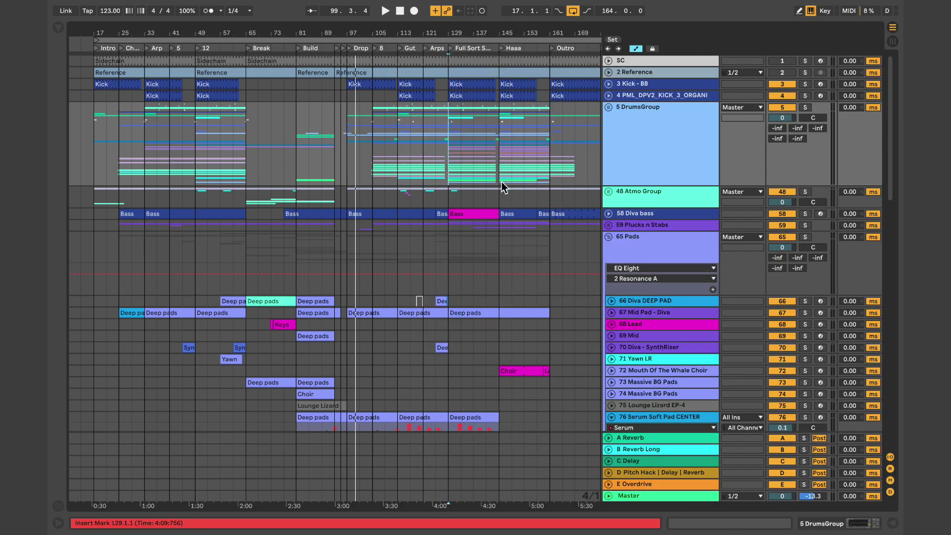
pyautogui.click(609, 107)
pyautogui.scroll(-5, 669, 223)
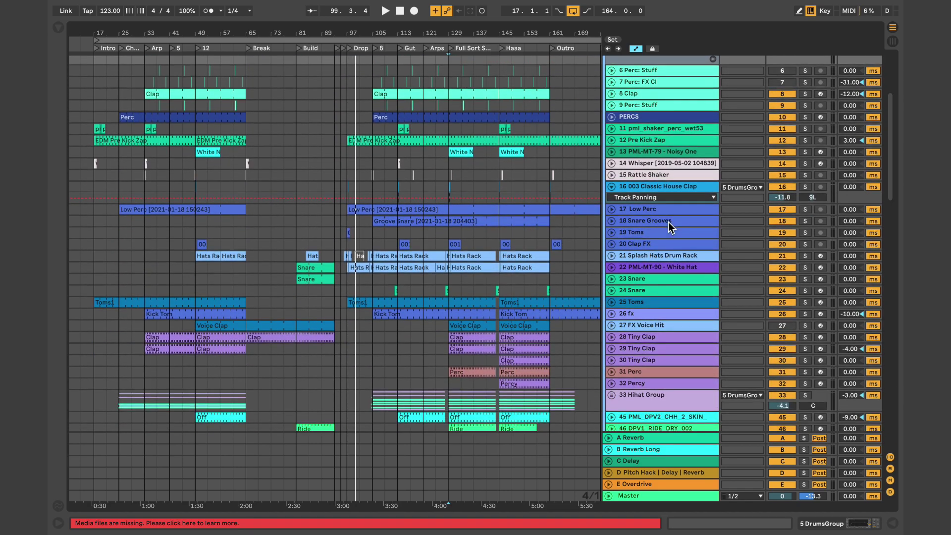
pyautogui.click(658, 218)
pyautogui.scroll(-8, 659, 219)
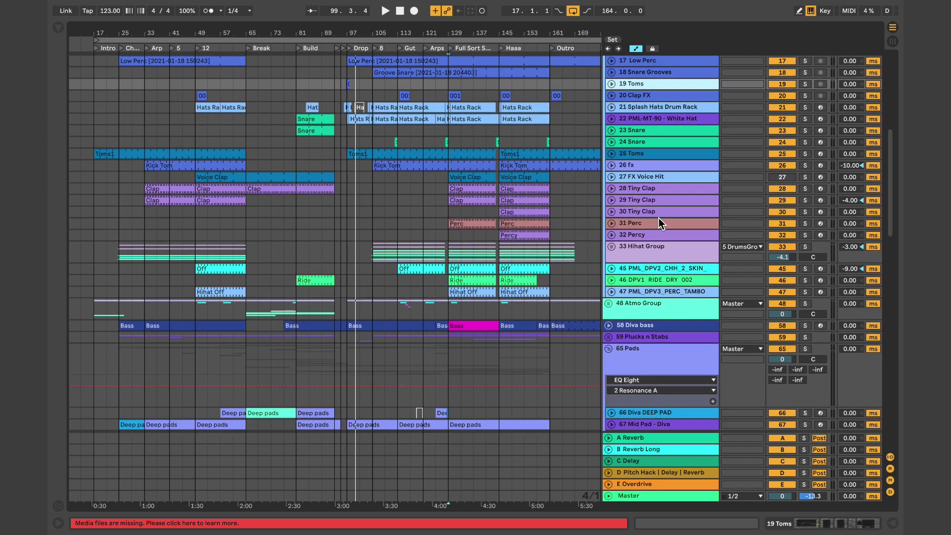
pyautogui.scroll(12, 658, 223)
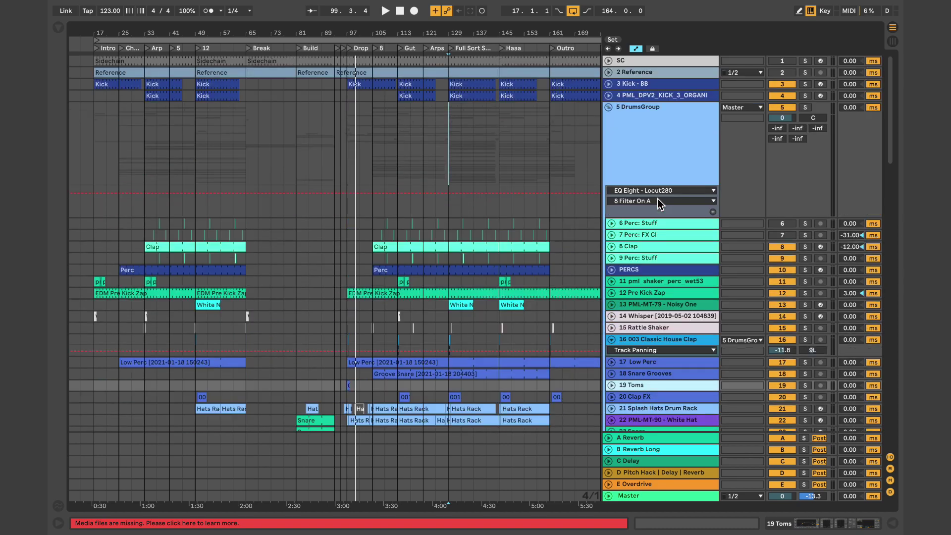
pyautogui.click(646, 338)
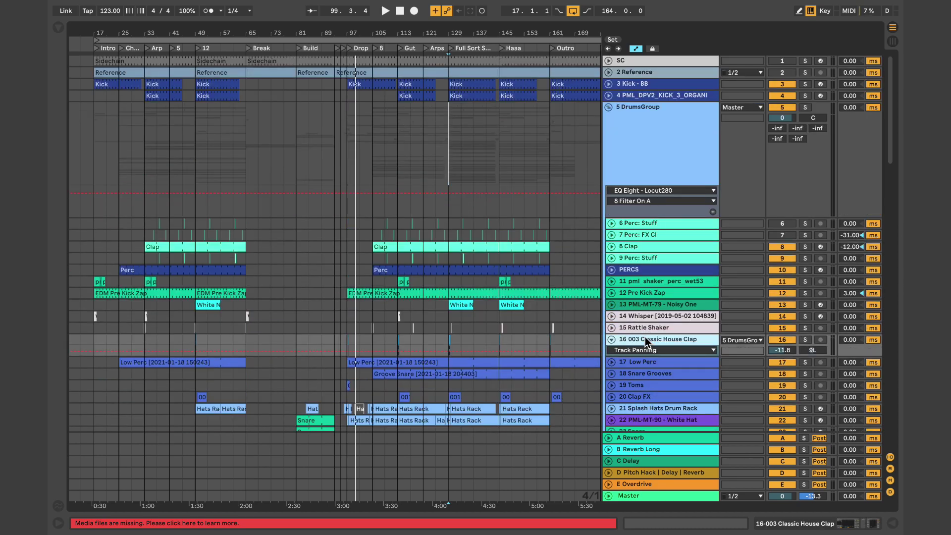
pyautogui.doubleClick(645, 336)
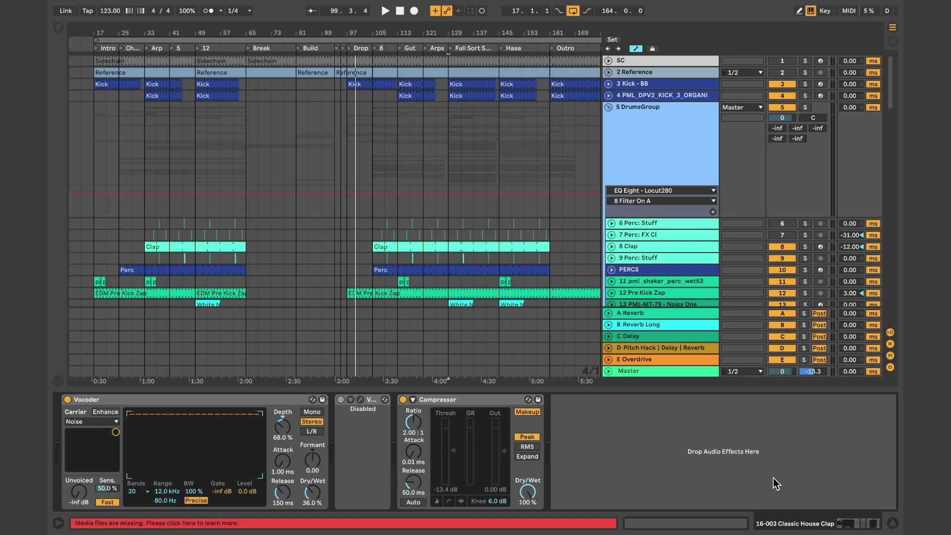
pyautogui.click(893, 524)
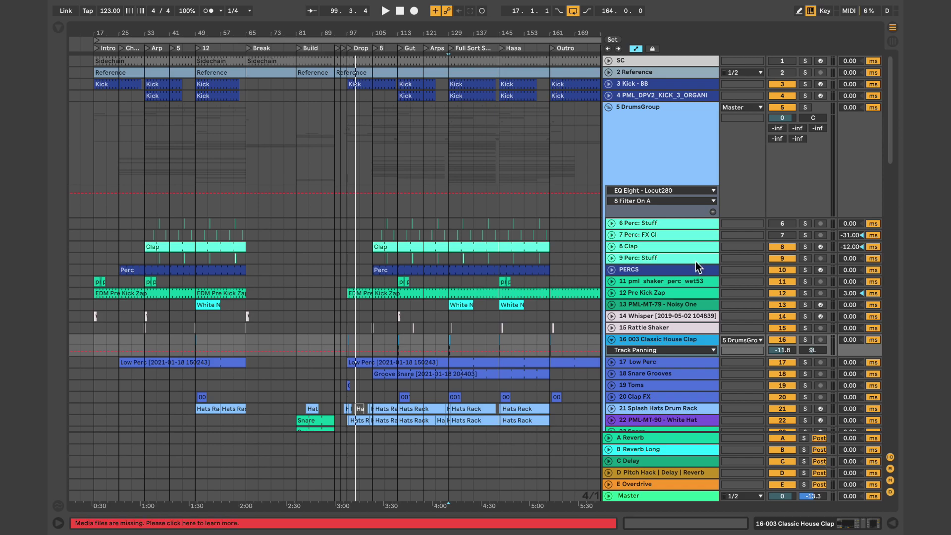
# Step: Inspect the 28 Tiny Clap track's devices, then hide the device chain
pyautogui.scroll(-10, 654, 327)
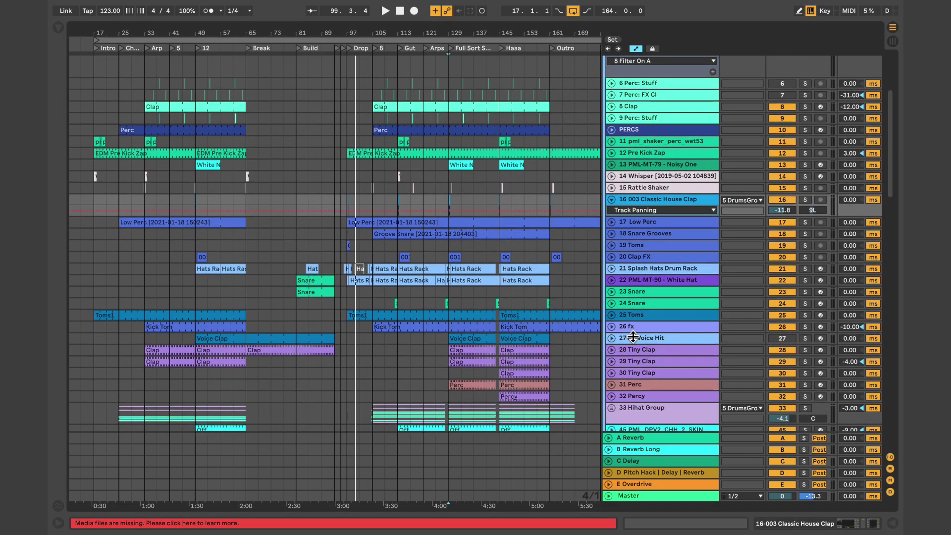
pyautogui.doubleClick(661, 111)
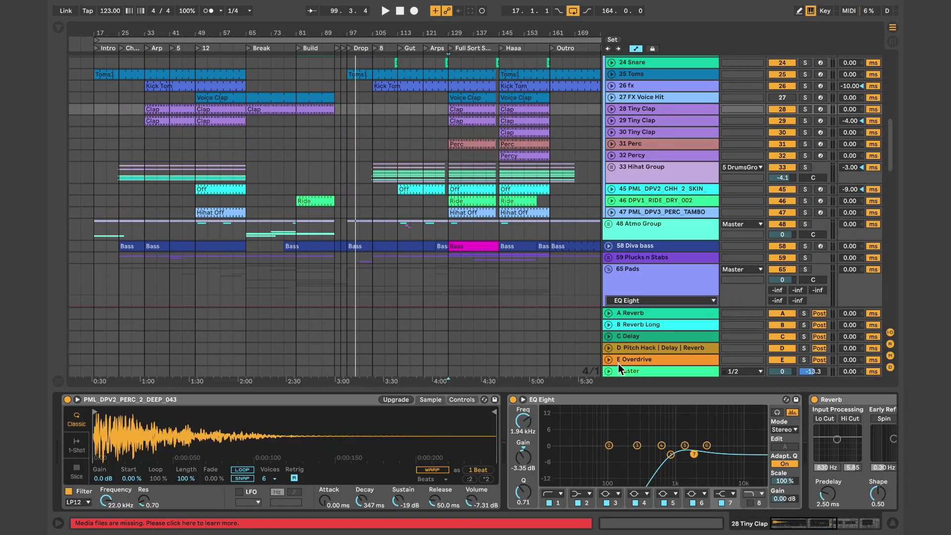
pyautogui.scroll(-6, 639, 456)
pyautogui.scroll(6, 638, 453)
pyautogui.click(893, 525)
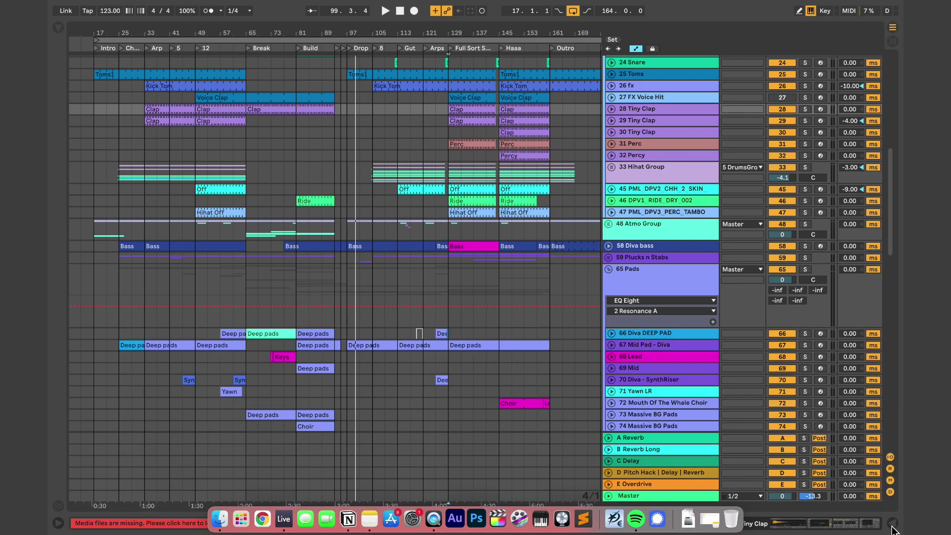
# Step: View the Diva bass and Plucks n Stabs device chains and unfold the Plucks n Stabs group
pyautogui.doubleClick(638, 247)
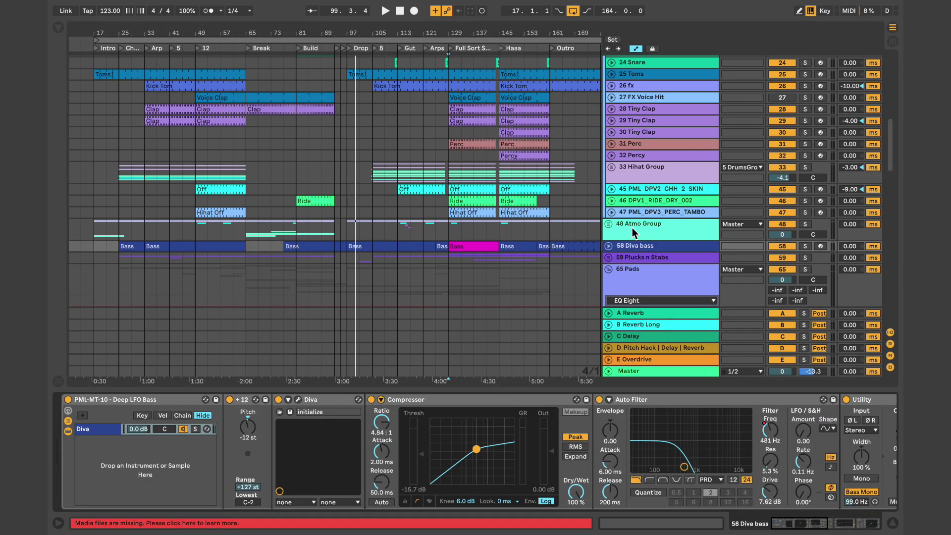
pyautogui.click(641, 258)
pyautogui.click(608, 258)
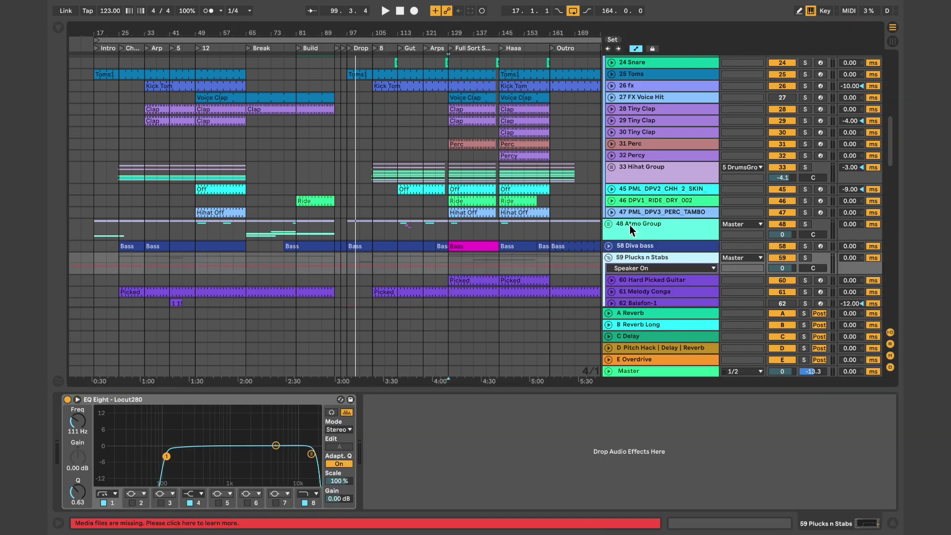
pyautogui.scroll(-5, 629, 225)
# Step: Inspect Hard Picked Guitar, Melody Conga, Balafon-1, Chordstab, ABS Pipe 1 and Diva DEEP PAD devices
pyautogui.click(654, 181)
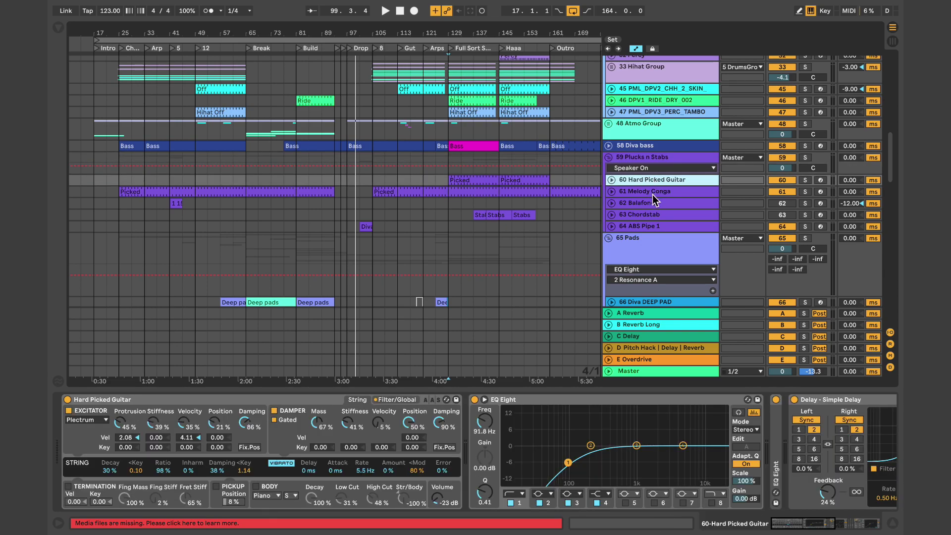
pyautogui.click(652, 194)
pyautogui.click(652, 206)
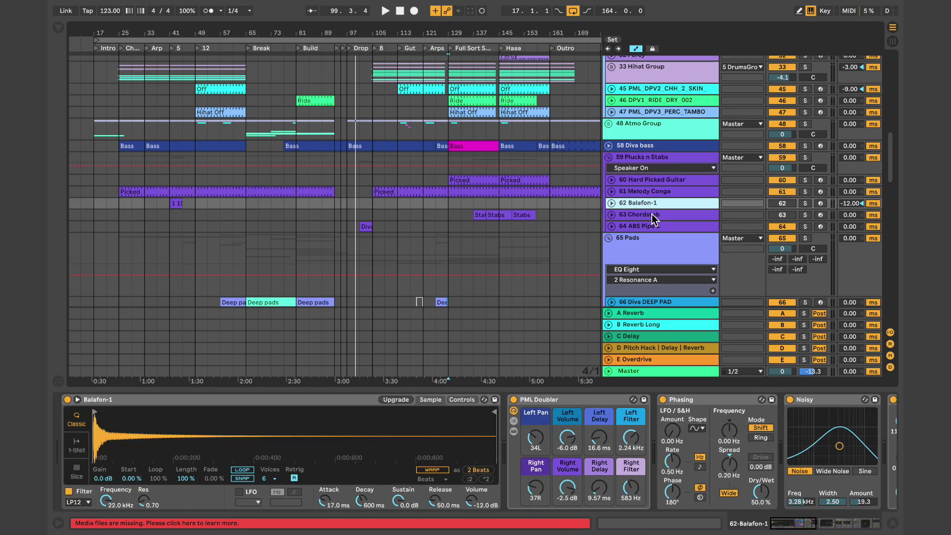
pyautogui.click(651, 217)
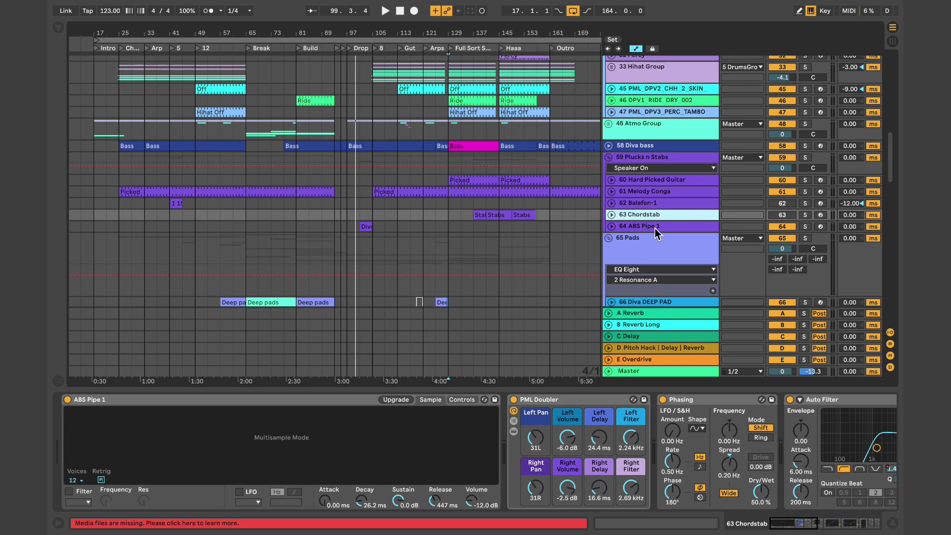
pyautogui.click(654, 227)
pyautogui.scroll(-5, 654, 228)
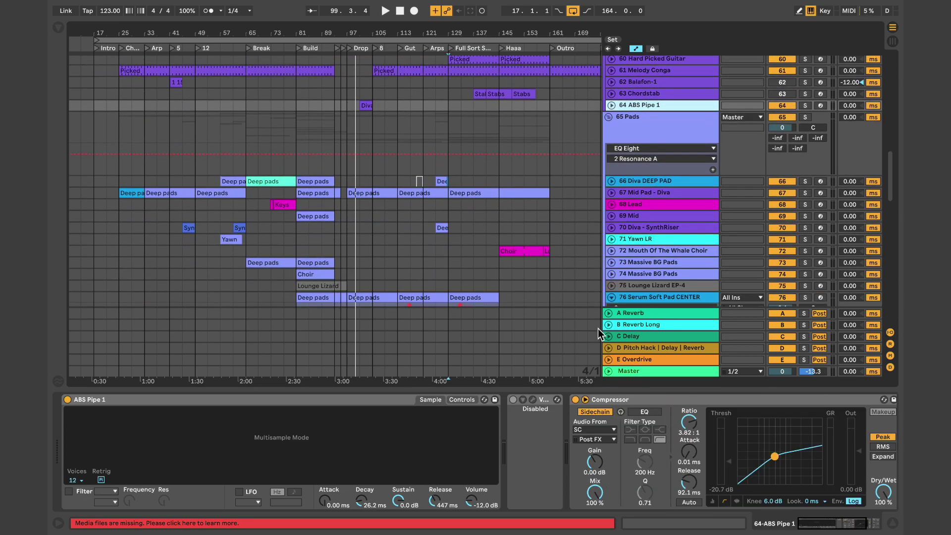
pyautogui.click(640, 182)
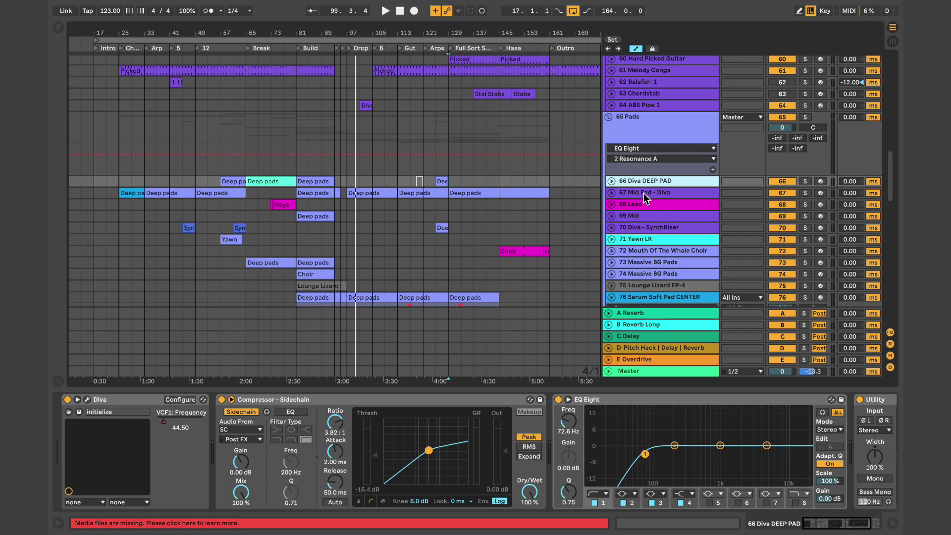
pyautogui.scroll(15, 585, 140)
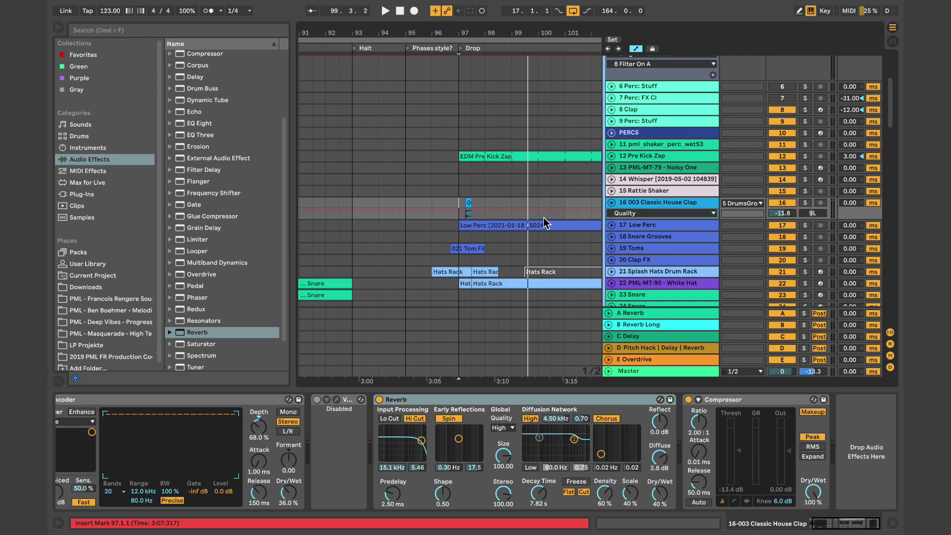
# Step: Zoom the arrangement out to see the whole song
pyautogui.scroll(-20, 520, 203)
pyautogui.hscroll(3, 520, 203)
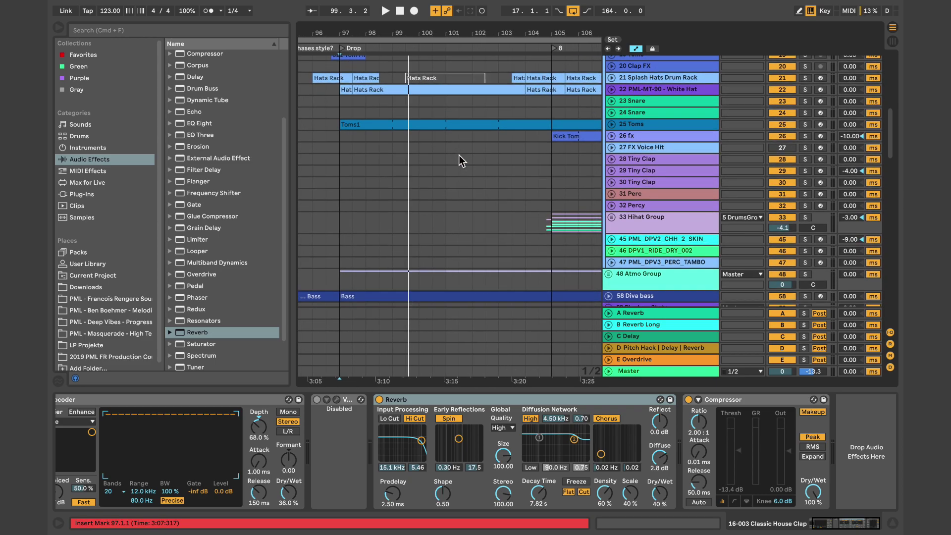
pyautogui.scroll(-6, 456, 154)
pyautogui.hscroll(2, 456, 154)
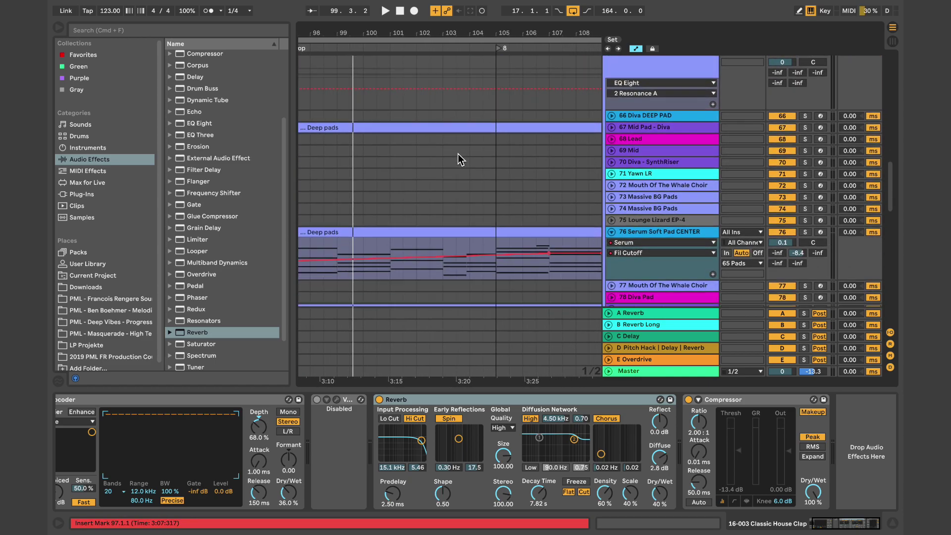
pyautogui.moveTo(541, 34); pyautogui.dragTo(539, 148)
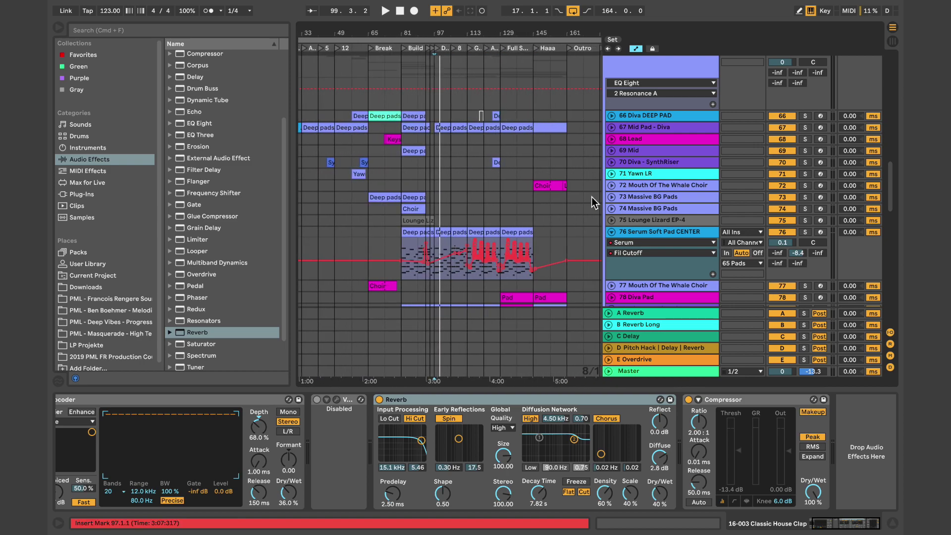
# Step: Inspect Serum Soft Pad CENTER, 69 Mid, Diva - SynthRiser, Mid Pad - Diva and Diva DEEP PAD devices
pyautogui.scroll(-4, 591, 200)
pyautogui.click(666, 191)
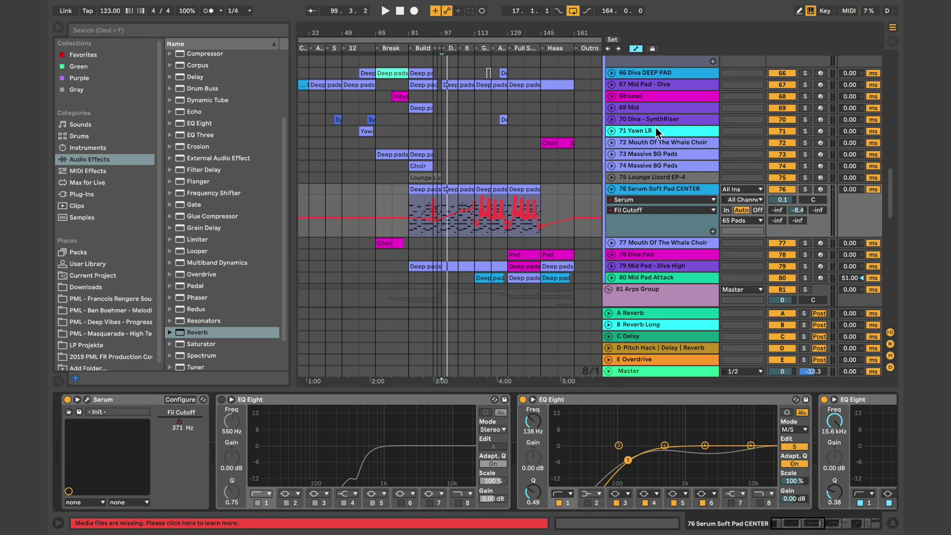
pyautogui.click(659, 110)
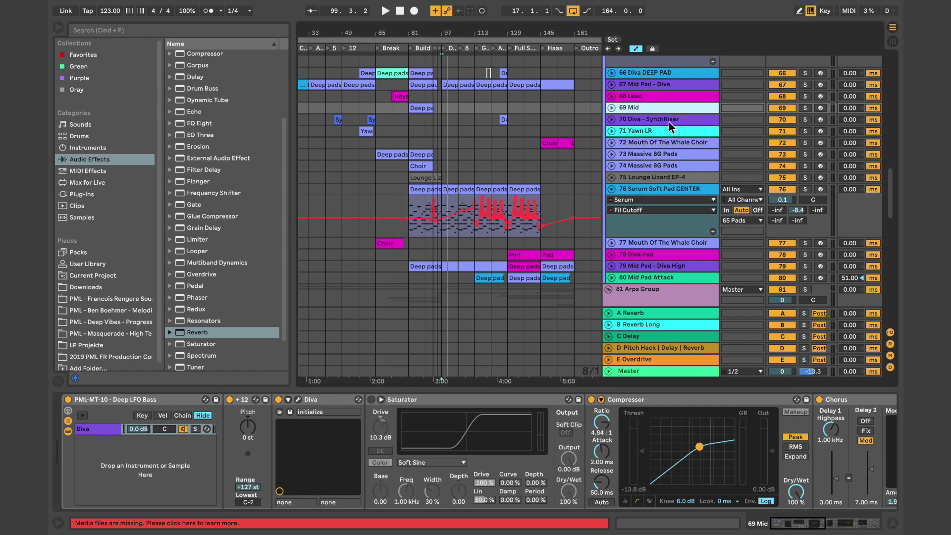
pyautogui.click(668, 121)
pyautogui.click(665, 85)
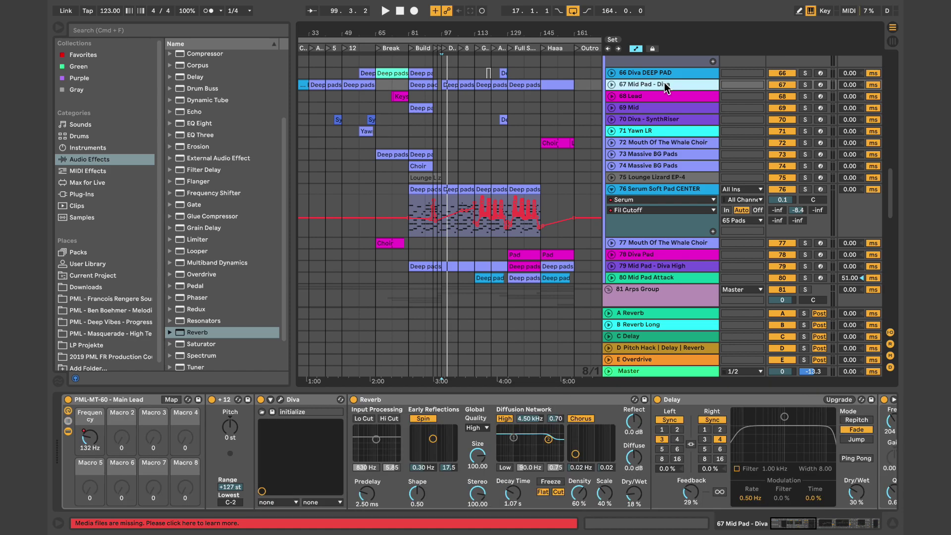
pyautogui.click(658, 74)
# Step: Inspect the Diva Pad, Mid Pad - Diva High and 80 Mid Pad Attack device chains
pyautogui.scroll(-3, 658, 73)
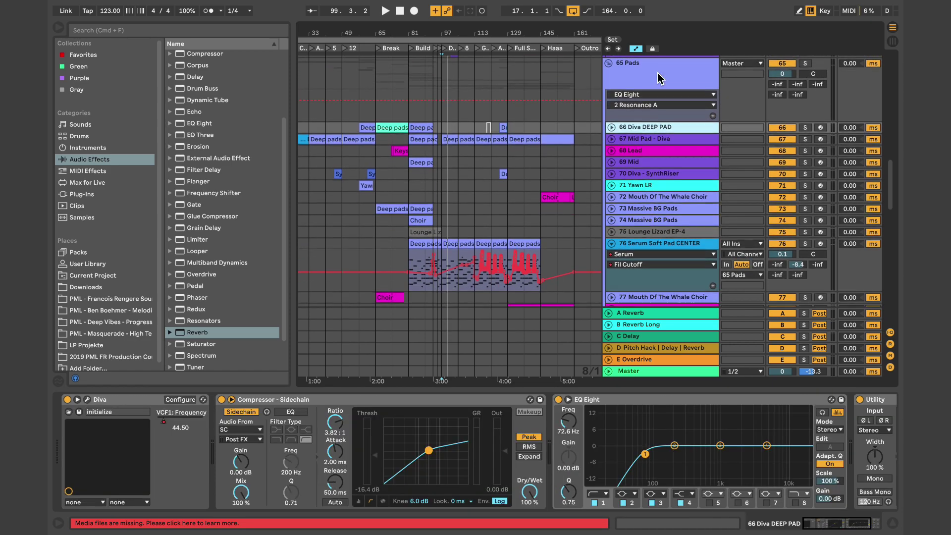
pyautogui.click(654, 197)
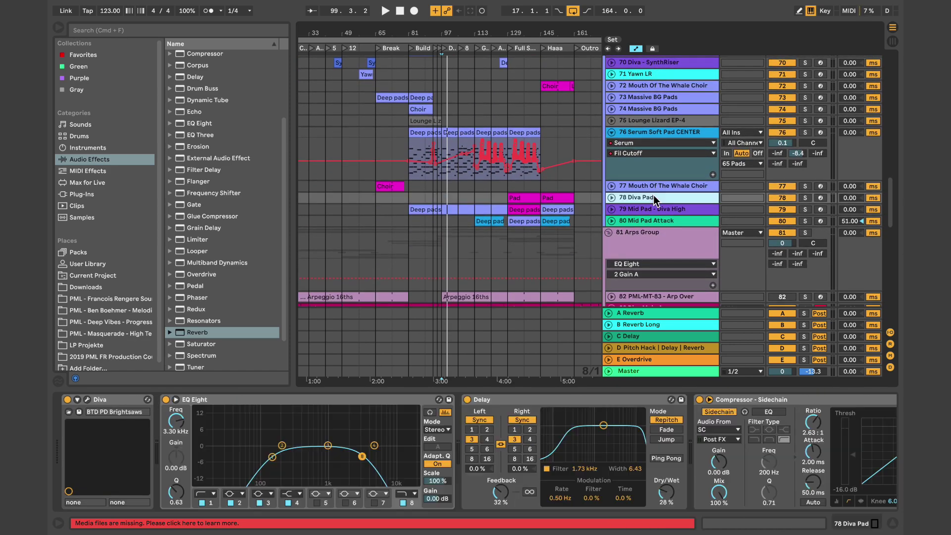
pyautogui.click(652, 209)
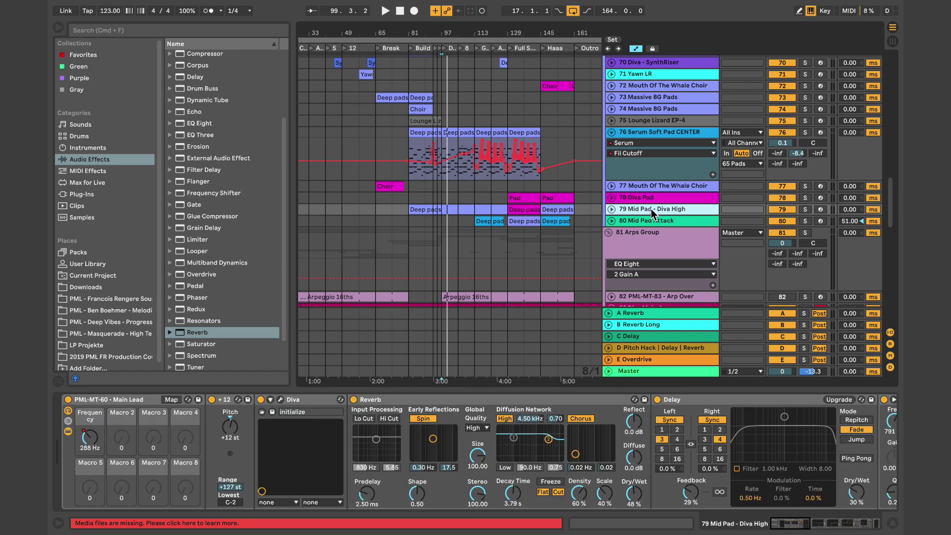
pyautogui.click(690, 220)
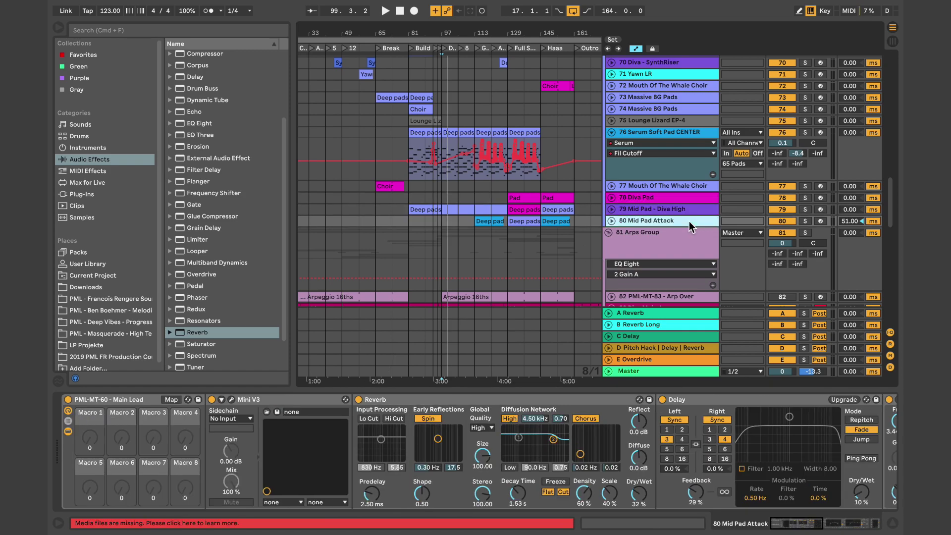
# Step: Open and close the Mini V3 editor window on track 80
pyautogui.click(231, 399)
pyautogui.click(230, 399)
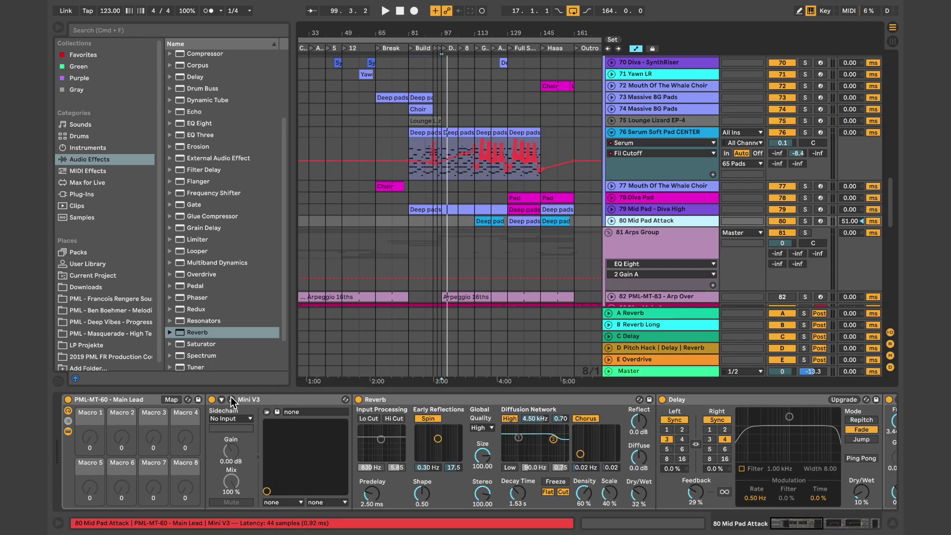
pyautogui.click(231, 399)
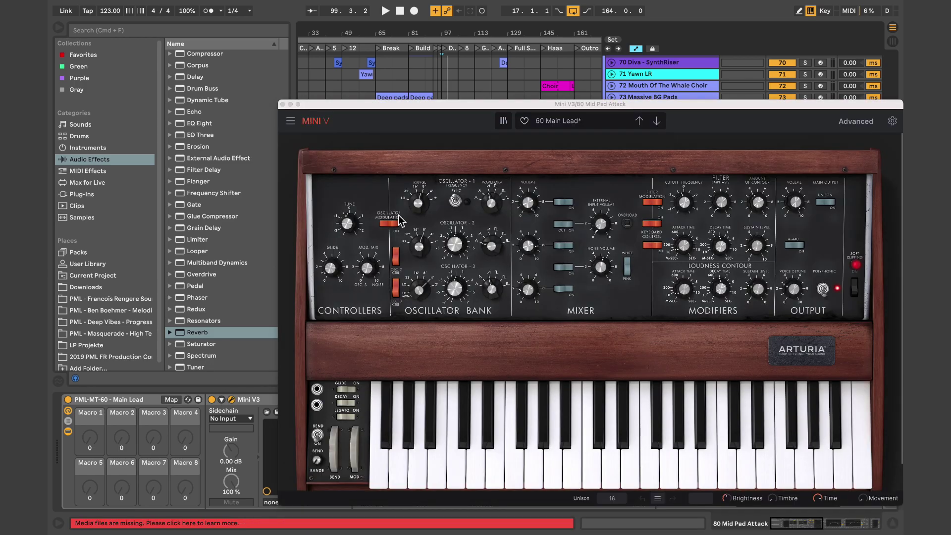
pyautogui.click(282, 104)
# Step: Show track 82 PML-MT-83 - Arp Over's devices and open, then close, its Mini V3 editor
pyautogui.scroll(-5, 569, 248)
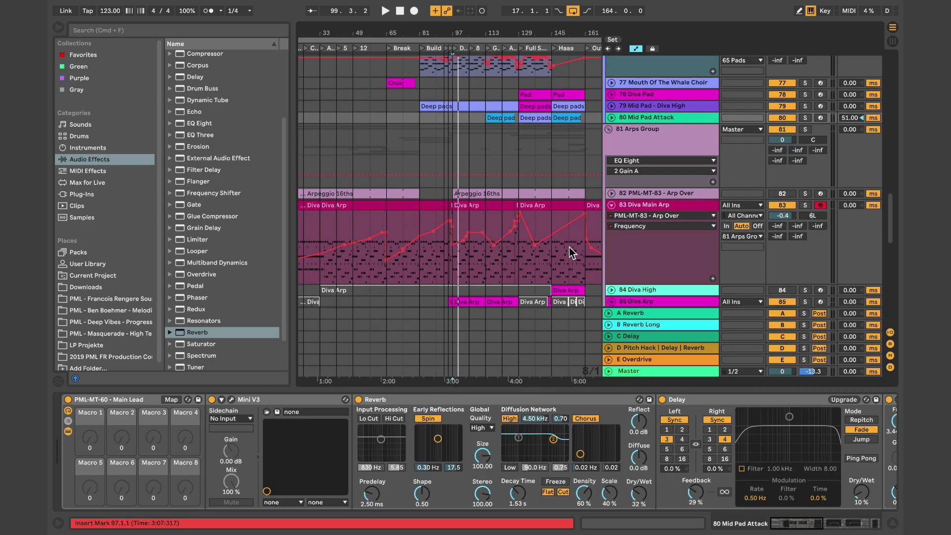
pyautogui.scroll(-2, 569, 247)
pyautogui.click(665, 157)
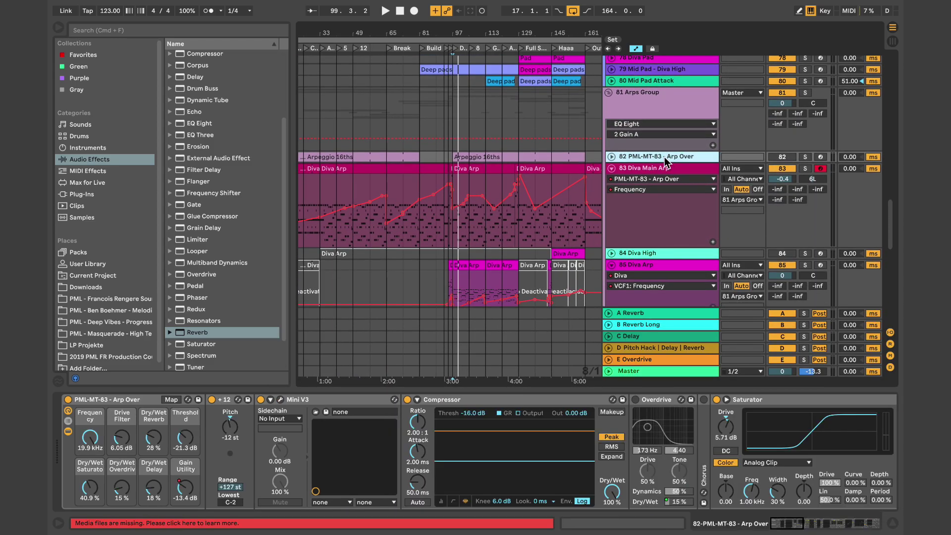
pyautogui.click(281, 400)
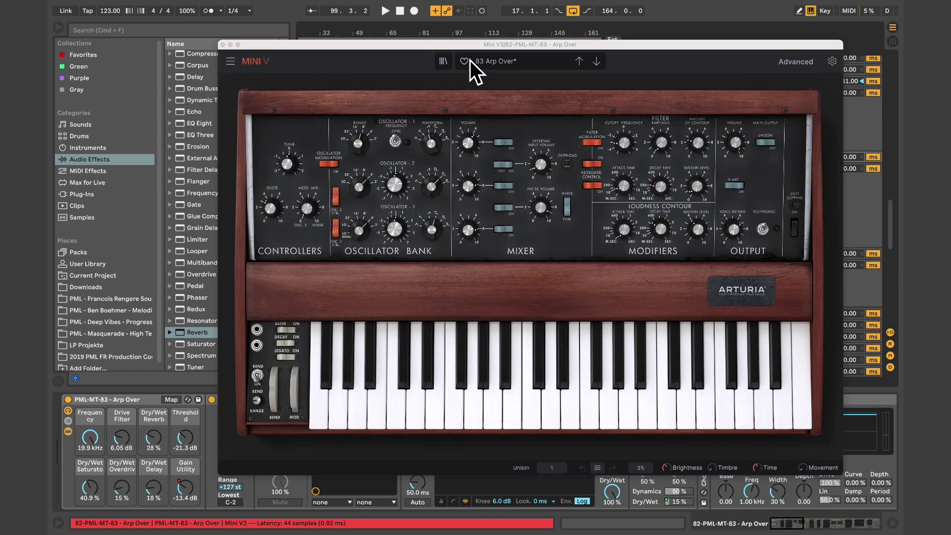
pyautogui.click(222, 45)
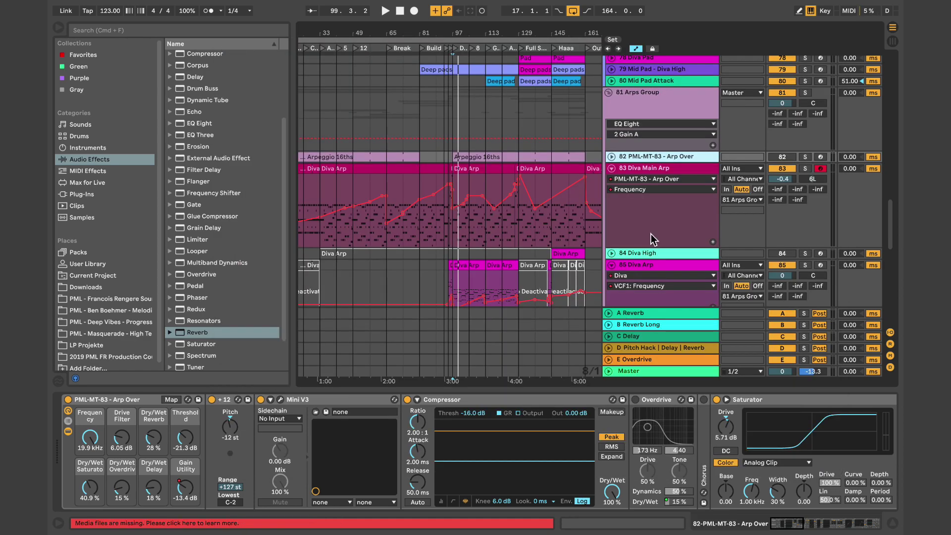
# Step: Show track 83's devices, then solo track 82 Arp Over and preview it
pyautogui.click(681, 170)
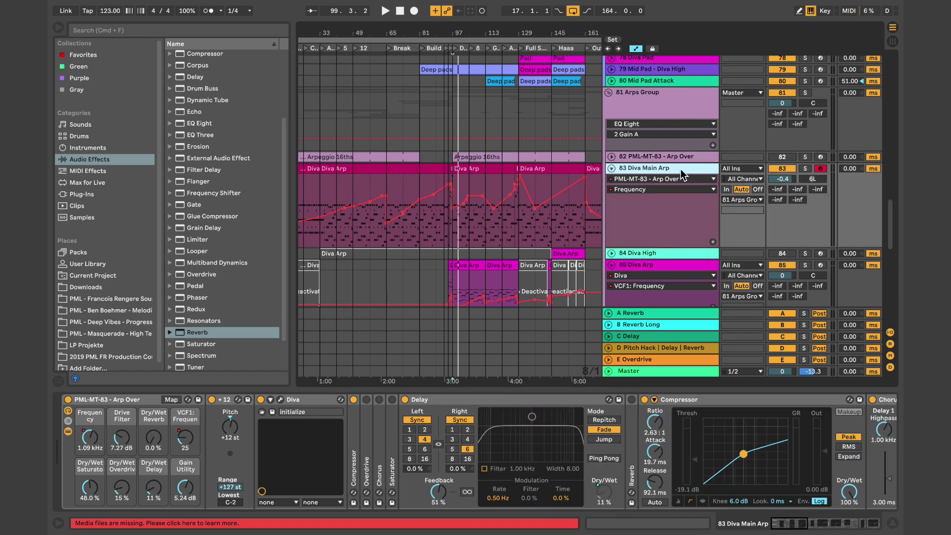
pyautogui.click(806, 157)
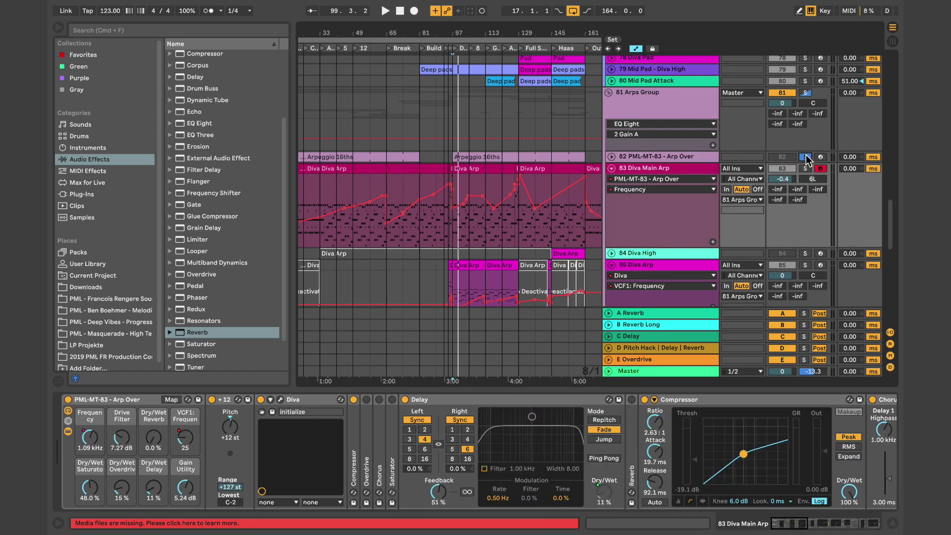
pyautogui.press('space')
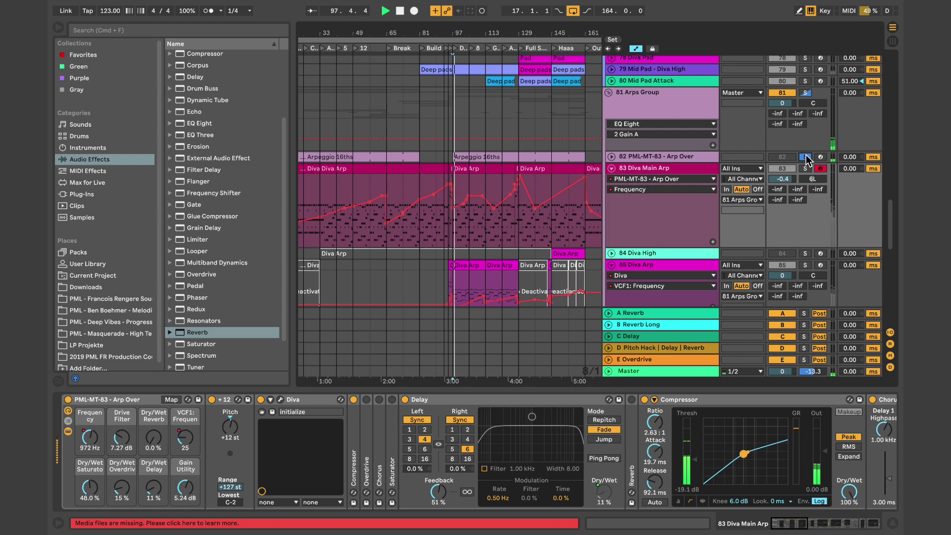
pyautogui.press('space')
# Step: Solo track 83 Diva Main Arp, preview it, then unsolo it
pyautogui.click(805, 169)
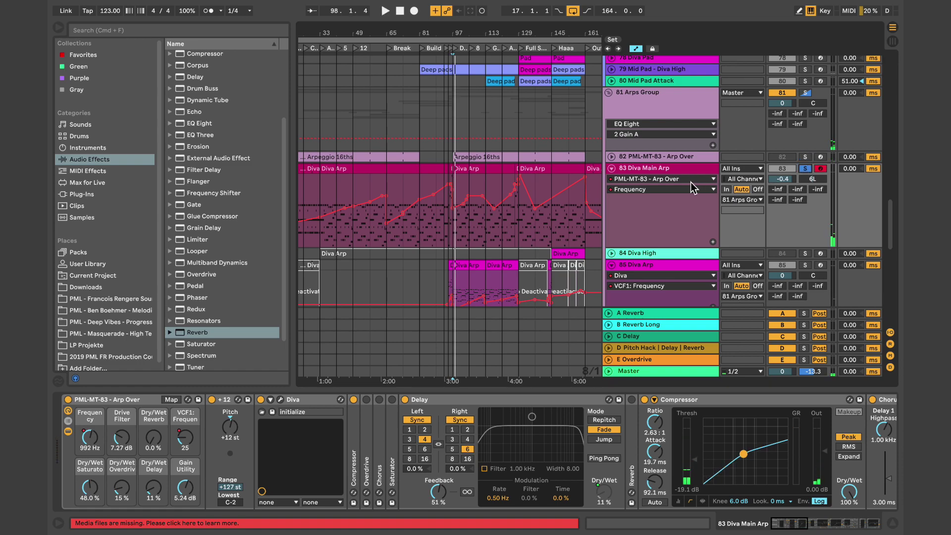
pyautogui.click(698, 171)
pyautogui.press('space')
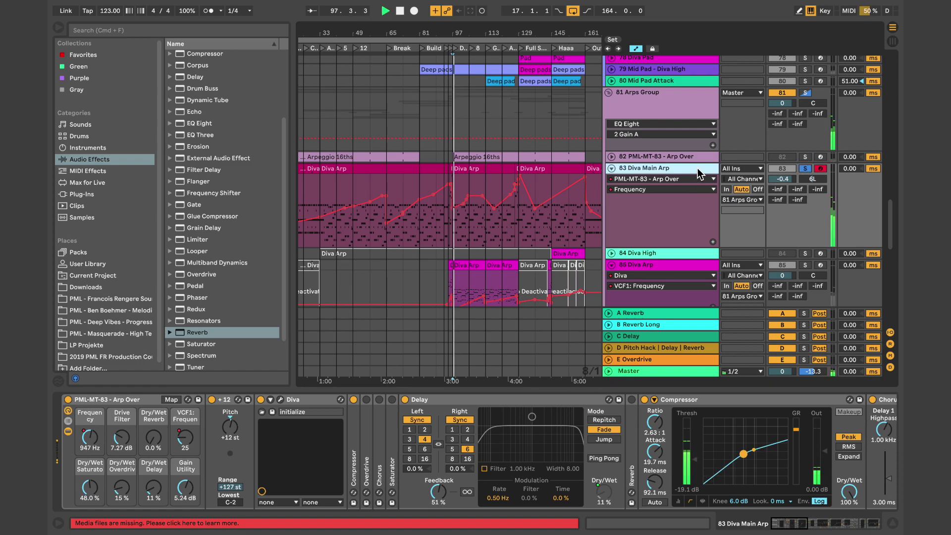
pyautogui.press('space')
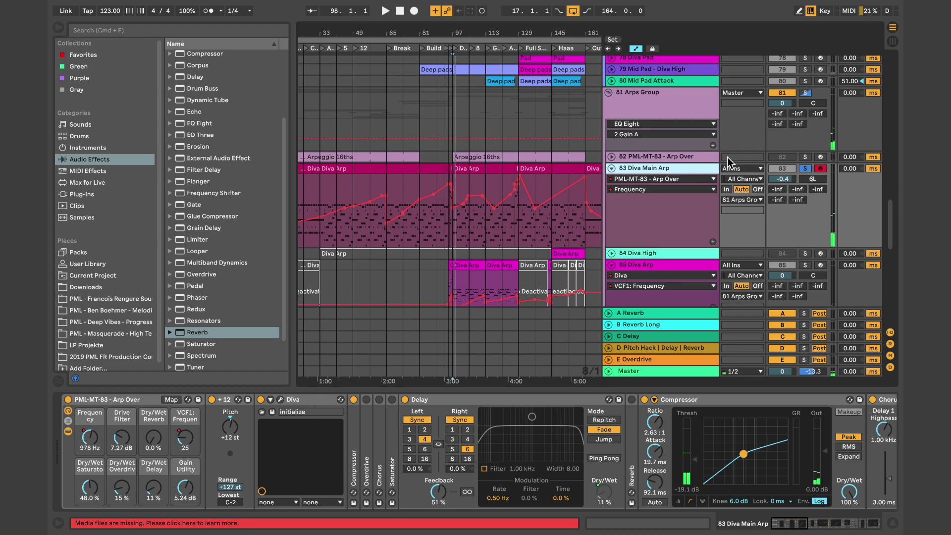
pyautogui.click(805, 168)
# Step: Reactivate track 82 and leave its Mini V3 synth switched off
pyautogui.click(704, 156)
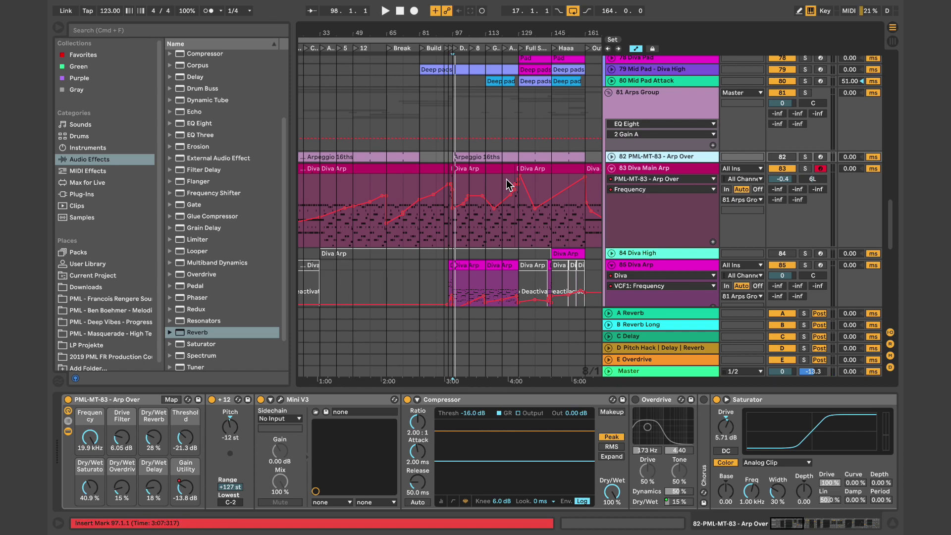
pyautogui.click(260, 400)
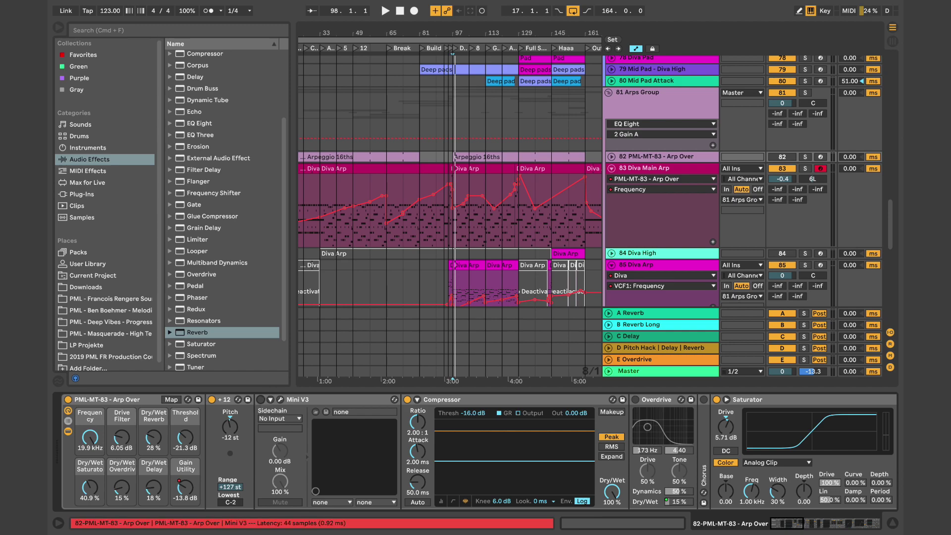
pyautogui.click(260, 400)
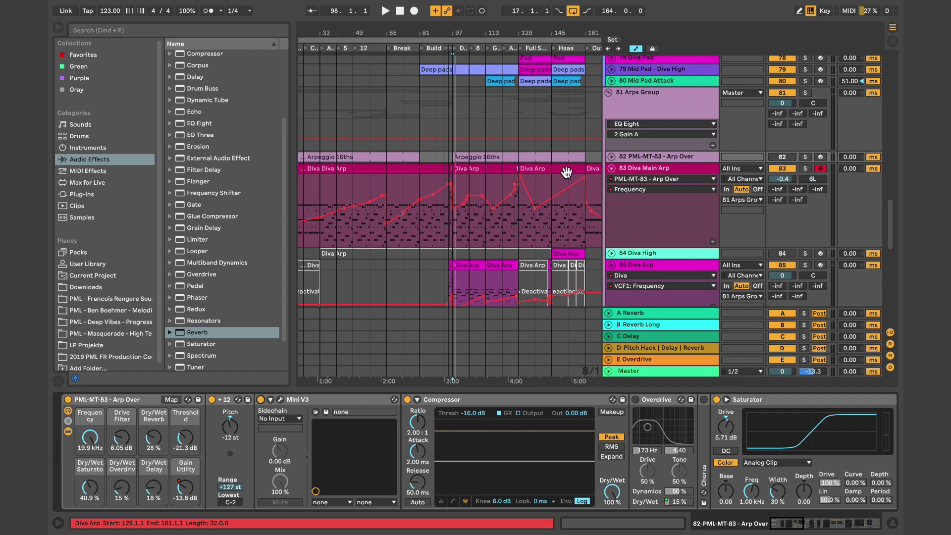
pyautogui.click(784, 158)
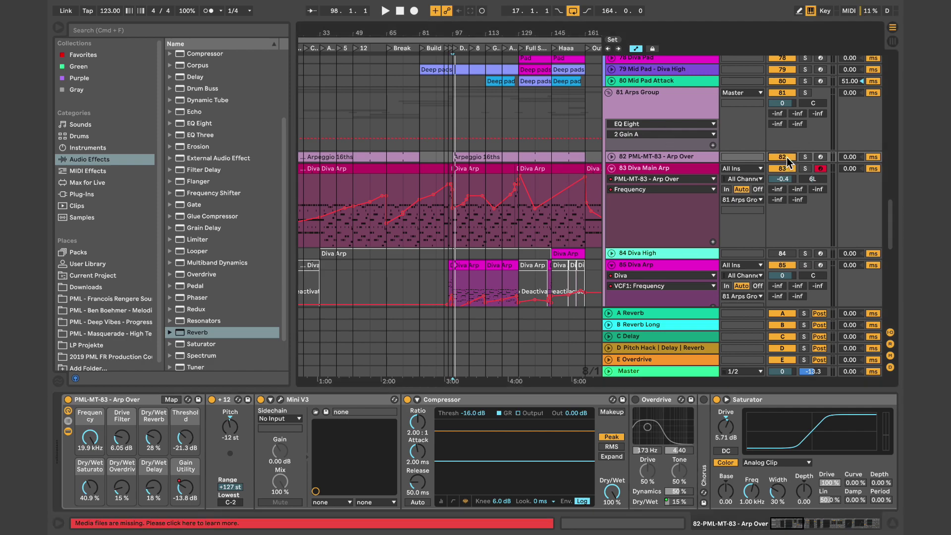
pyautogui.click(261, 399)
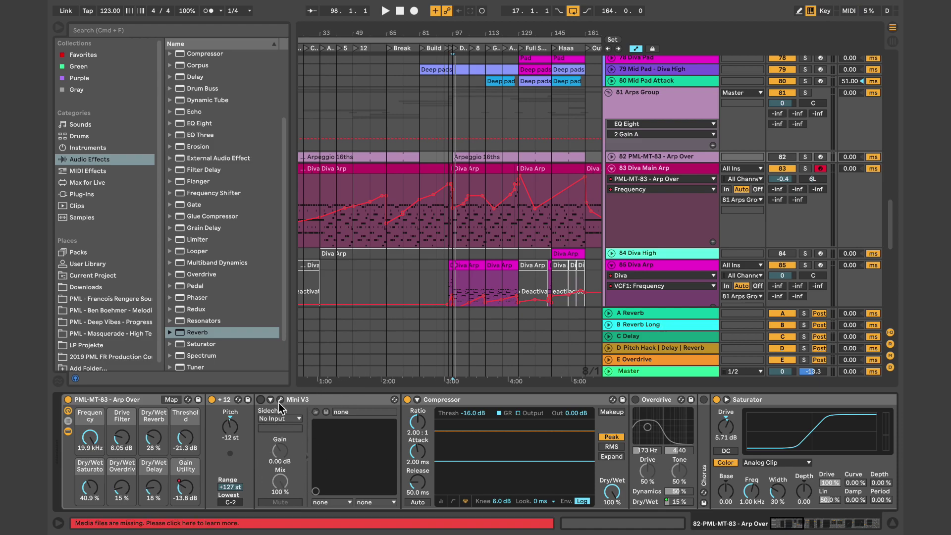
# Step: Play from bar 145 with track 86 Diva Arp 2 soloed
pyautogui.scroll(-3, 476, 173)
pyautogui.scroll(-3, 478, 173)
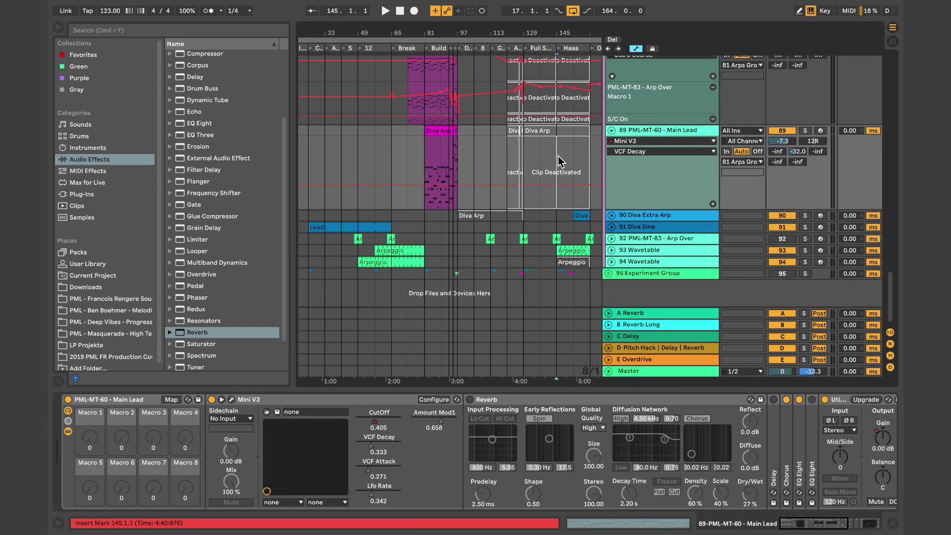
pyautogui.click(559, 159)
pyautogui.scroll(1, 599, 141)
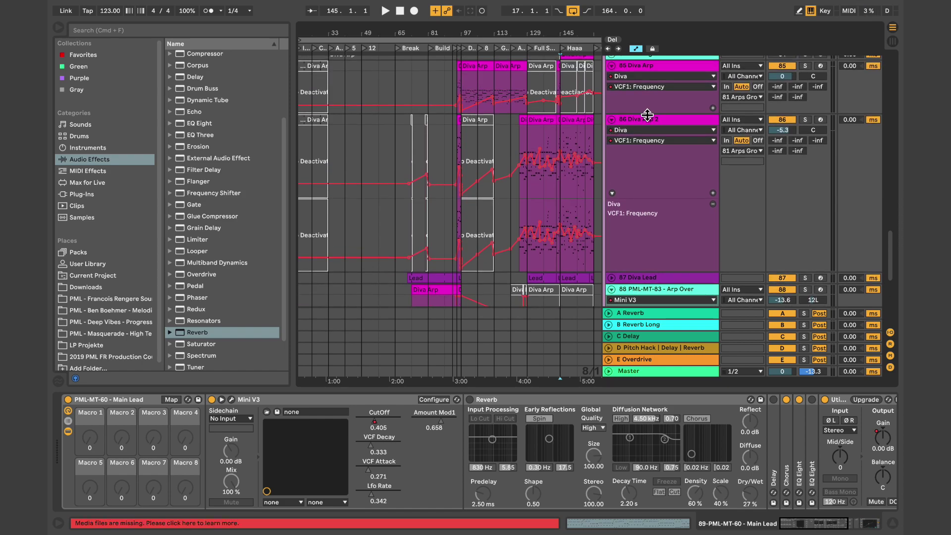
pyautogui.click(806, 121)
pyautogui.press('space')
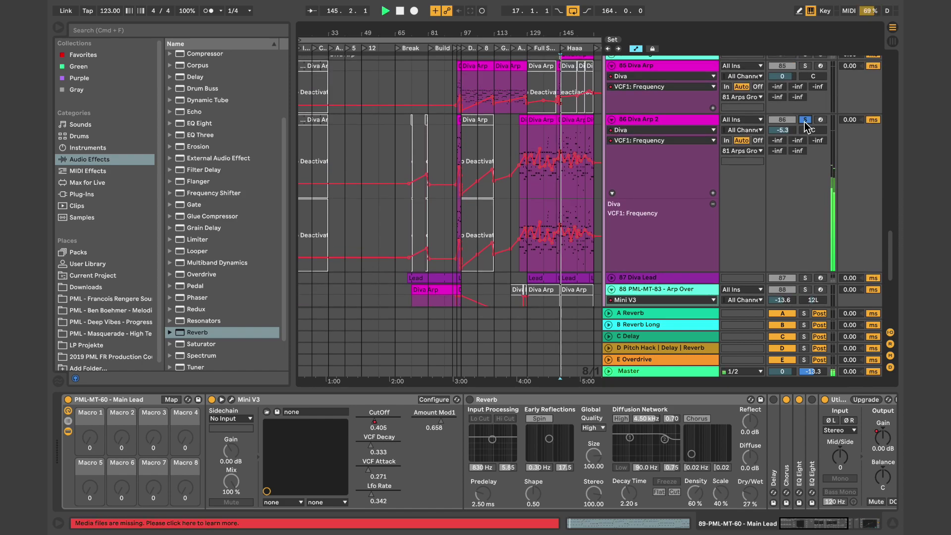
# Step: Show track 86 Diva Arp 2's Diva, EQ Eight, Delay and Vocoder chain, then unsolo it
pyautogui.click(675, 120)
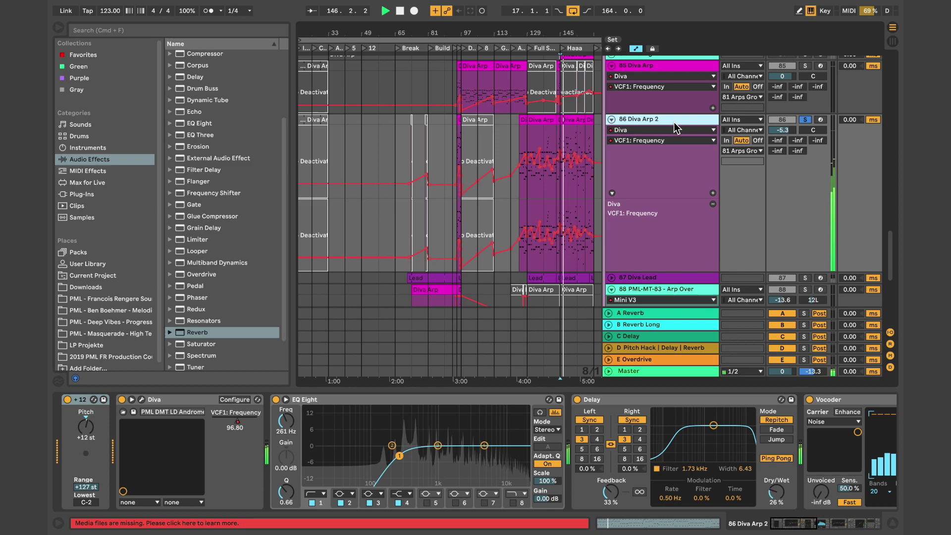
pyautogui.hscroll(3, 574, 190)
pyautogui.scroll(-1, 575, 189)
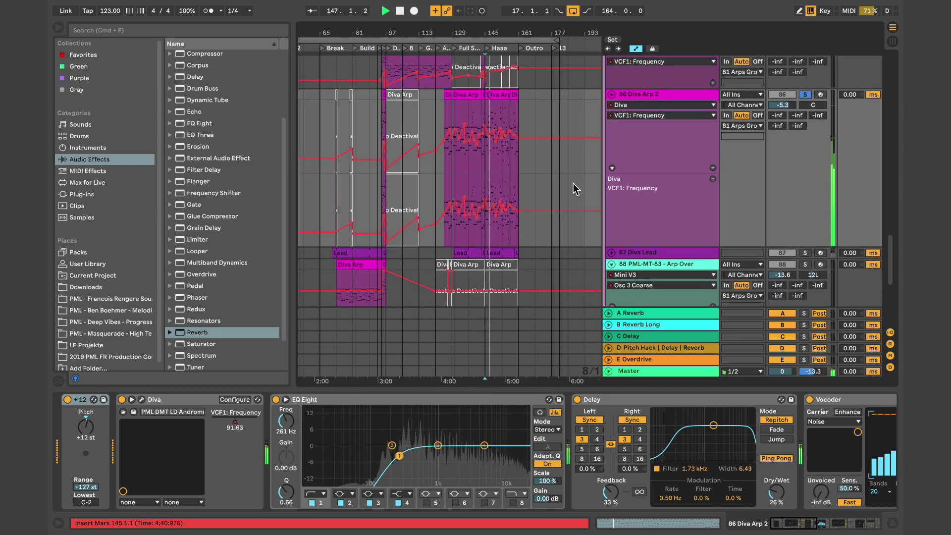
pyautogui.click(806, 93)
pyautogui.scroll(4, 576, 218)
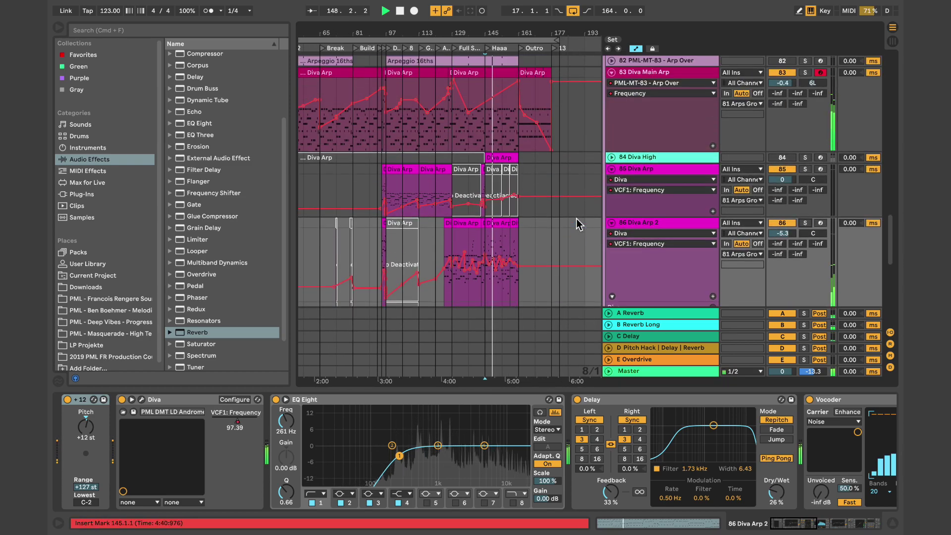
pyautogui.scroll(12, 576, 217)
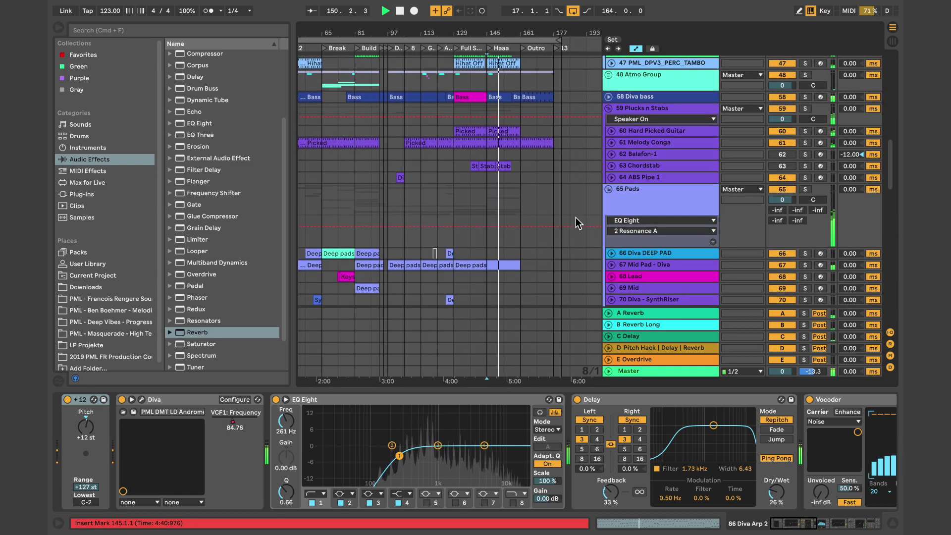
# Step: Scroll up the track list while the arrangement keeps playing
pyautogui.scroll(12, 575, 218)
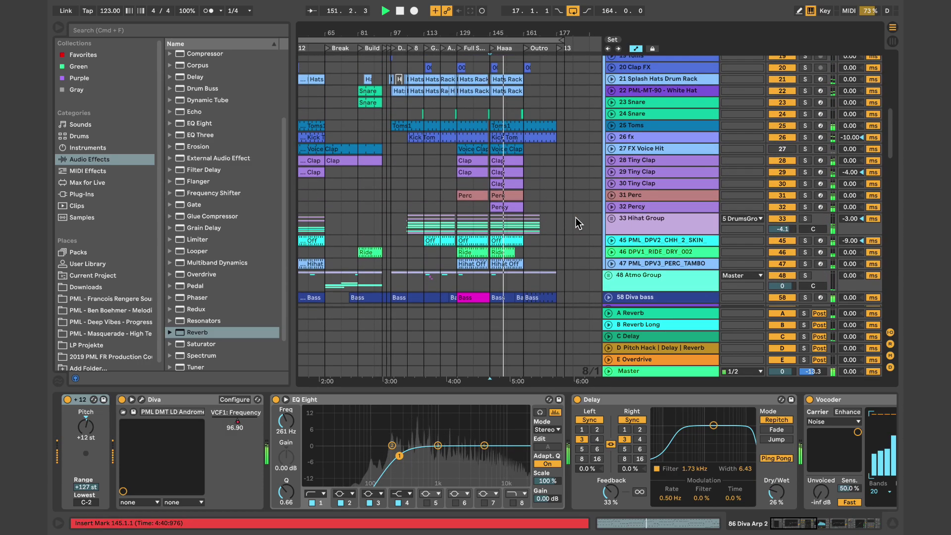